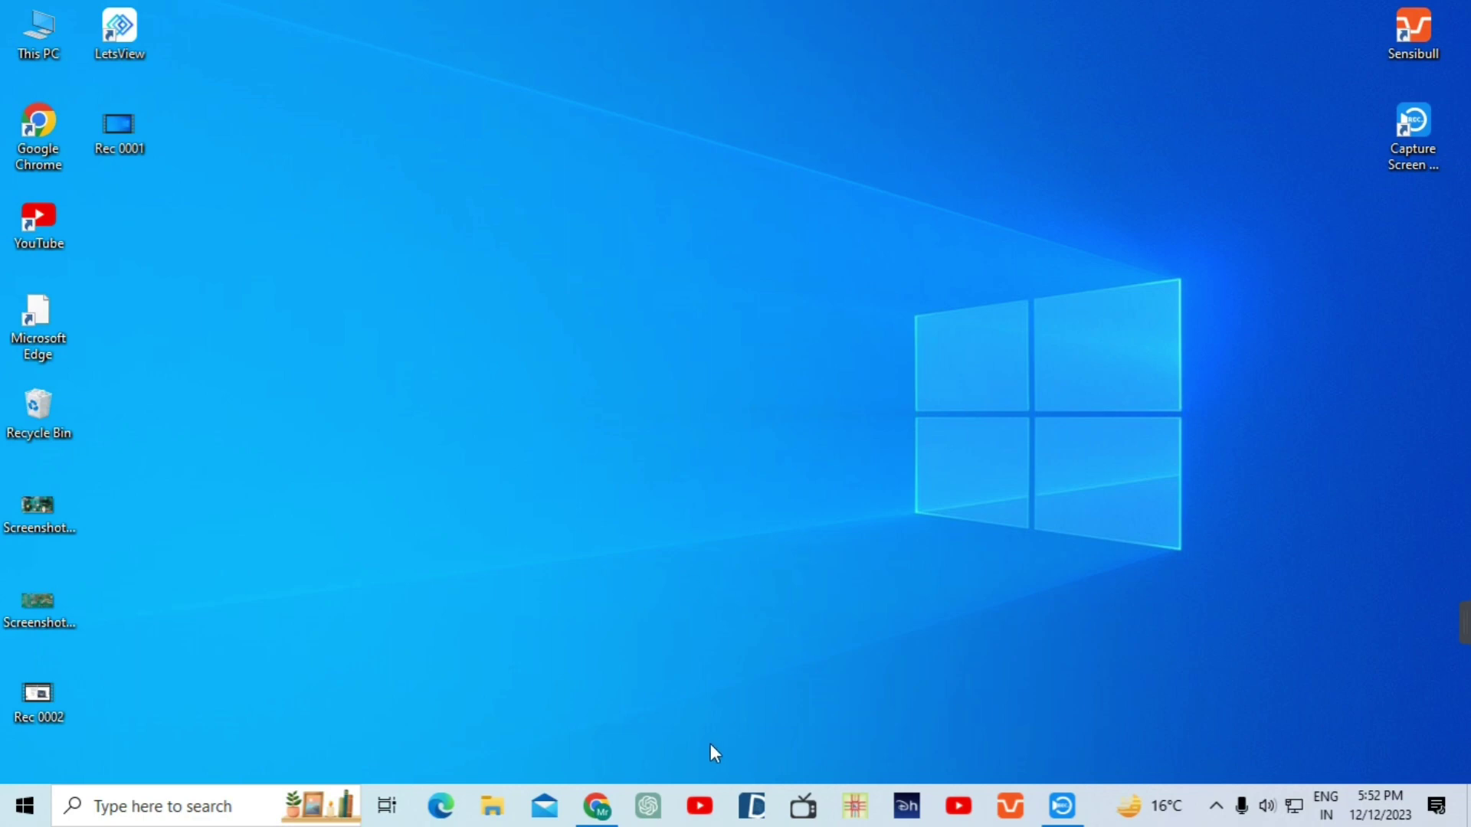
- Switch to Chrome and open TechWorm's Windows 10 ISO direct links article from the "windows 10 home iso file download" results
left_click(594, 816)
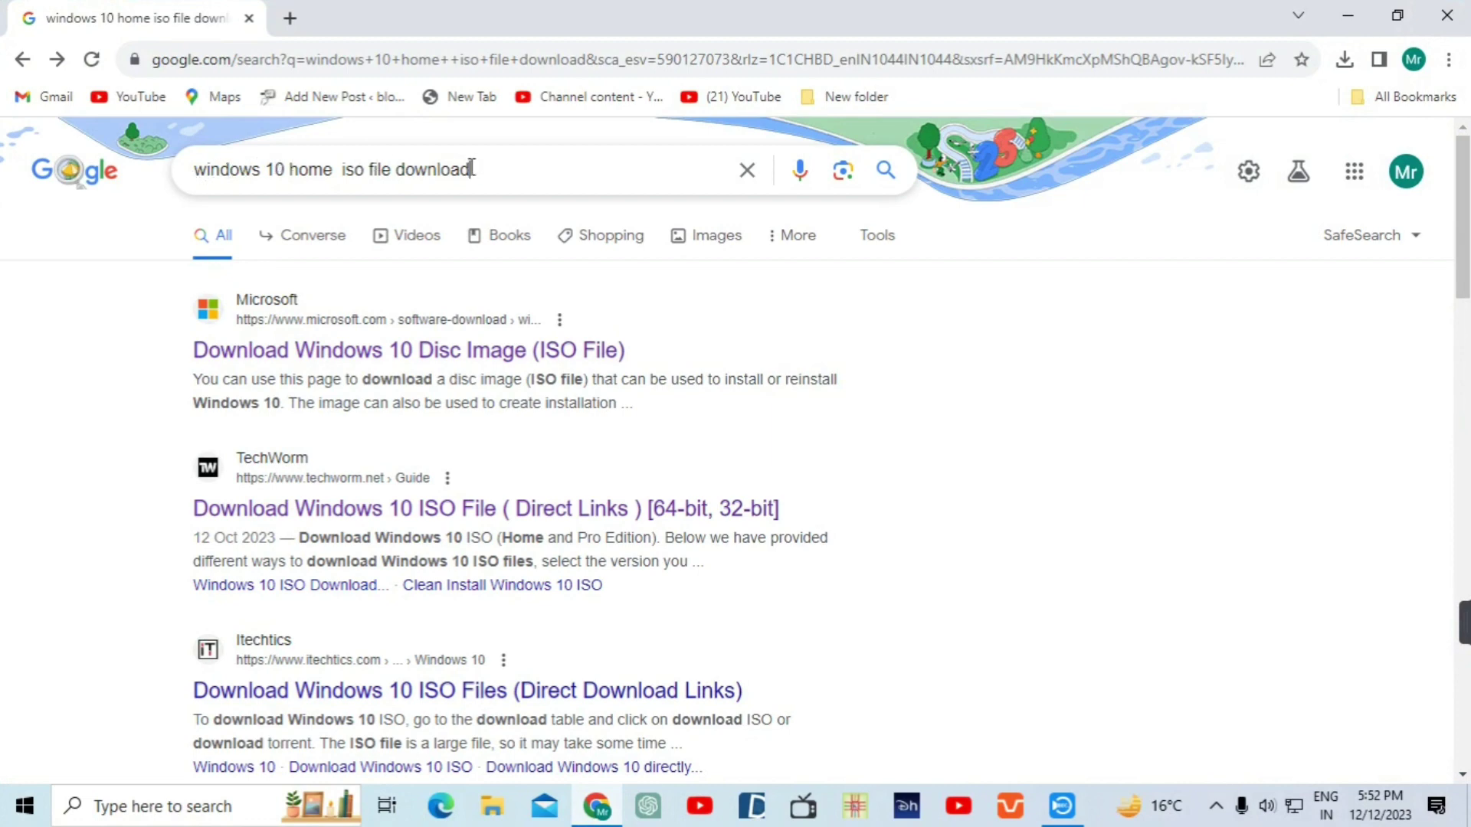
left_click_drag(472, 169, 196, 176)
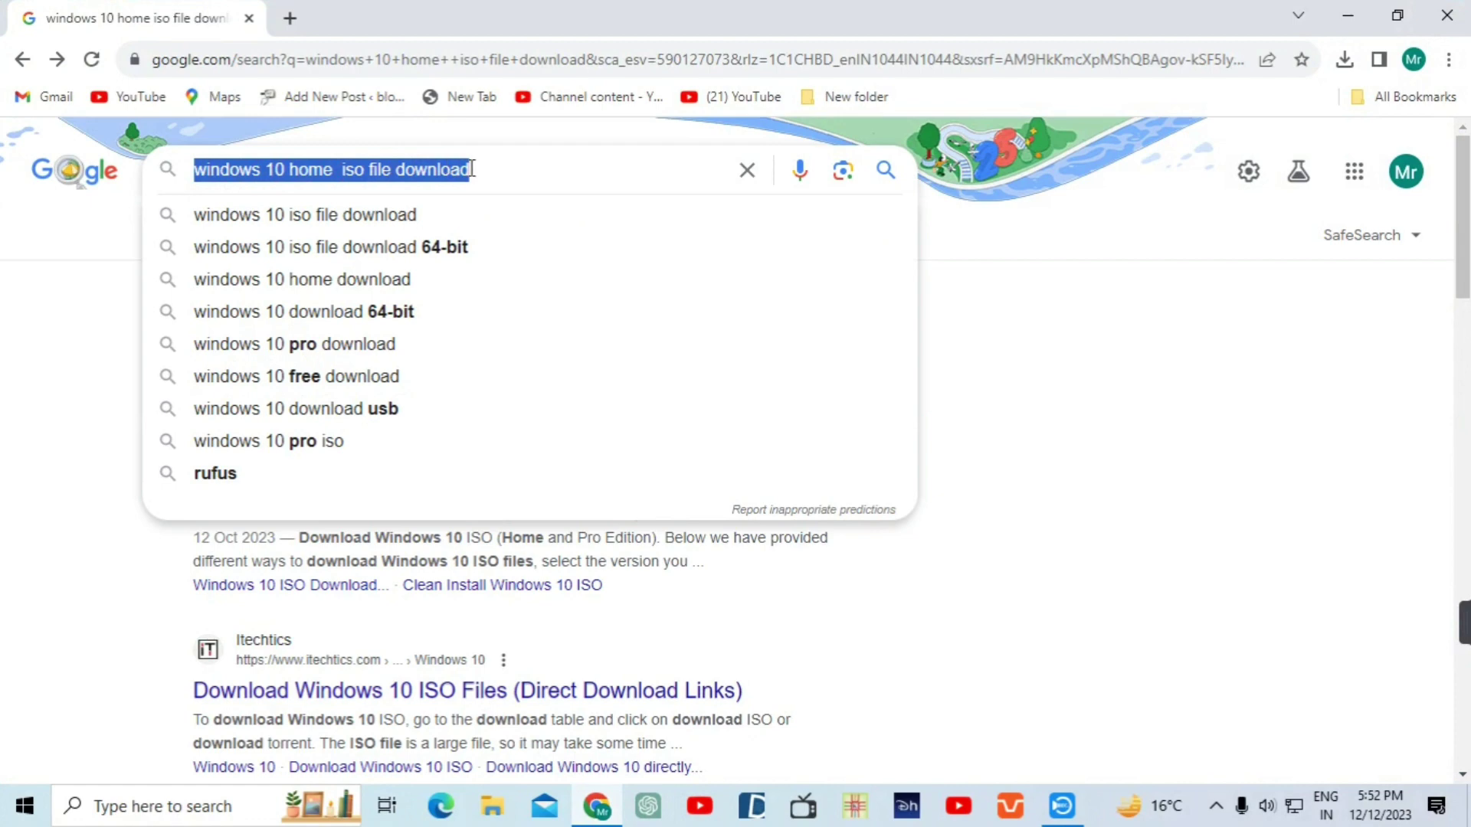
left_click(575, 176)
left_click(1032, 341)
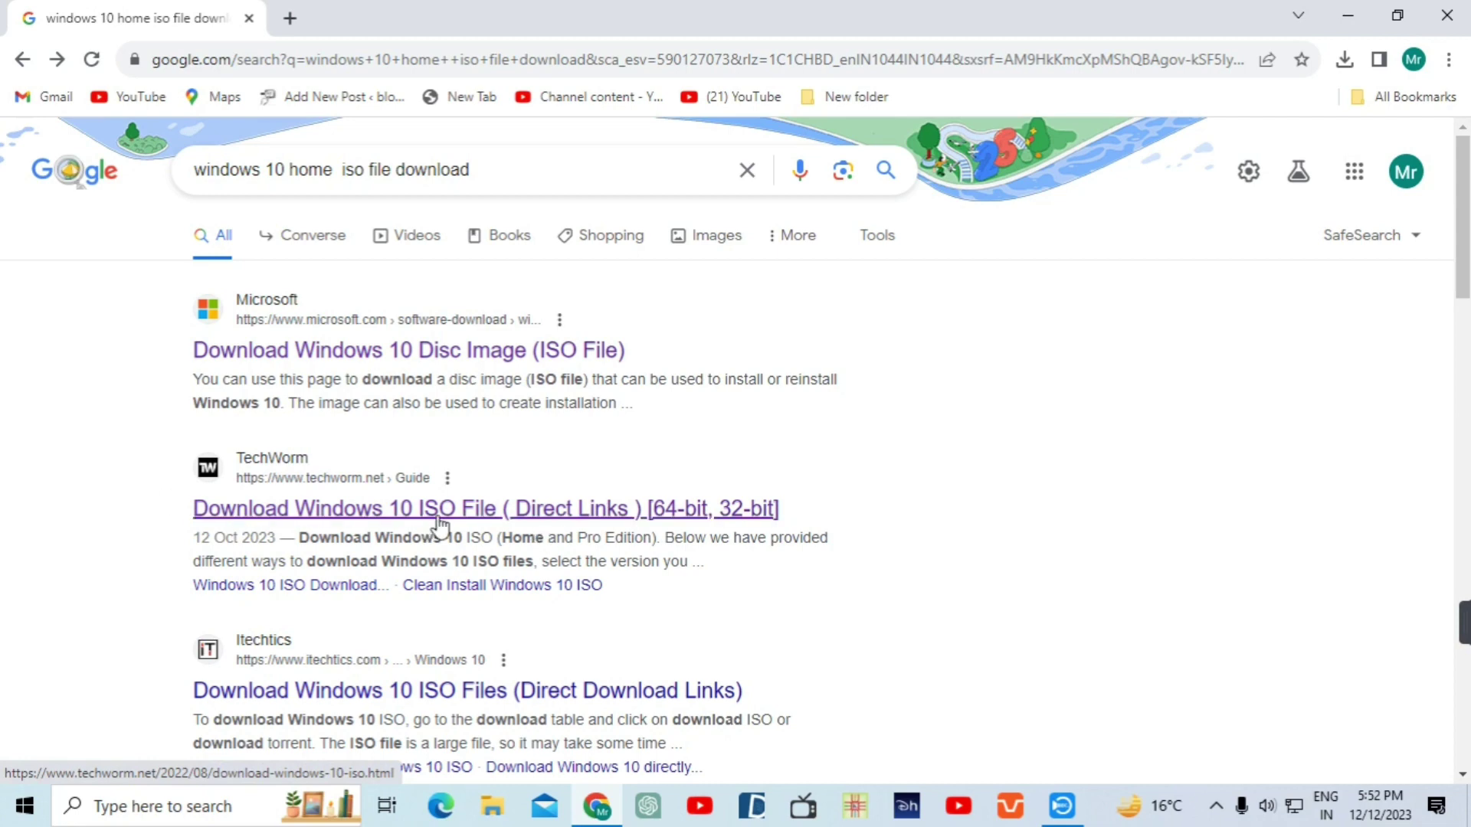
left_click(498, 511)
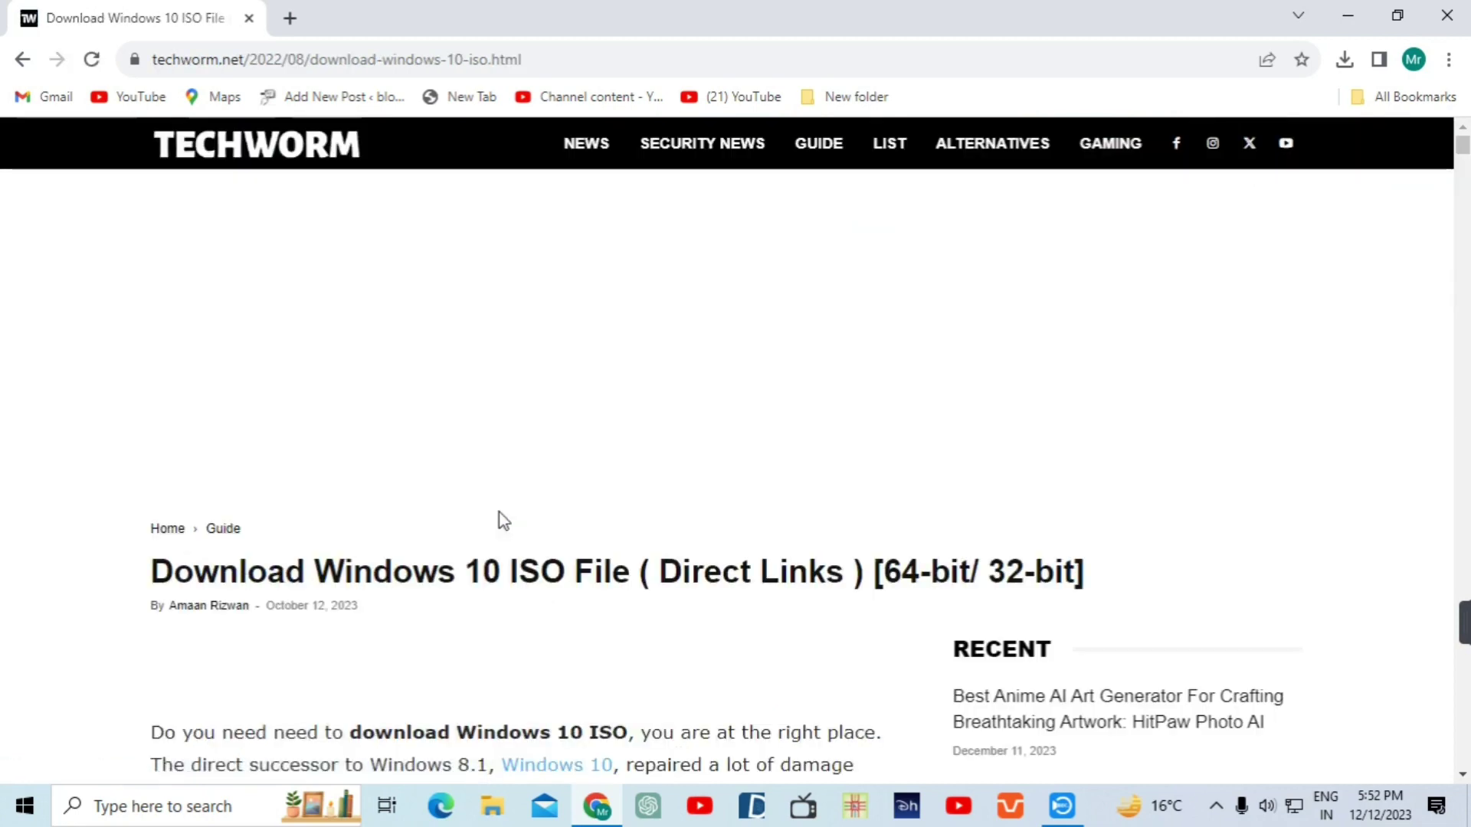
- Find the Windows 10 21H2 64-bit English table in the article and start its ISO download
scroll(485, 506, "down", 5)
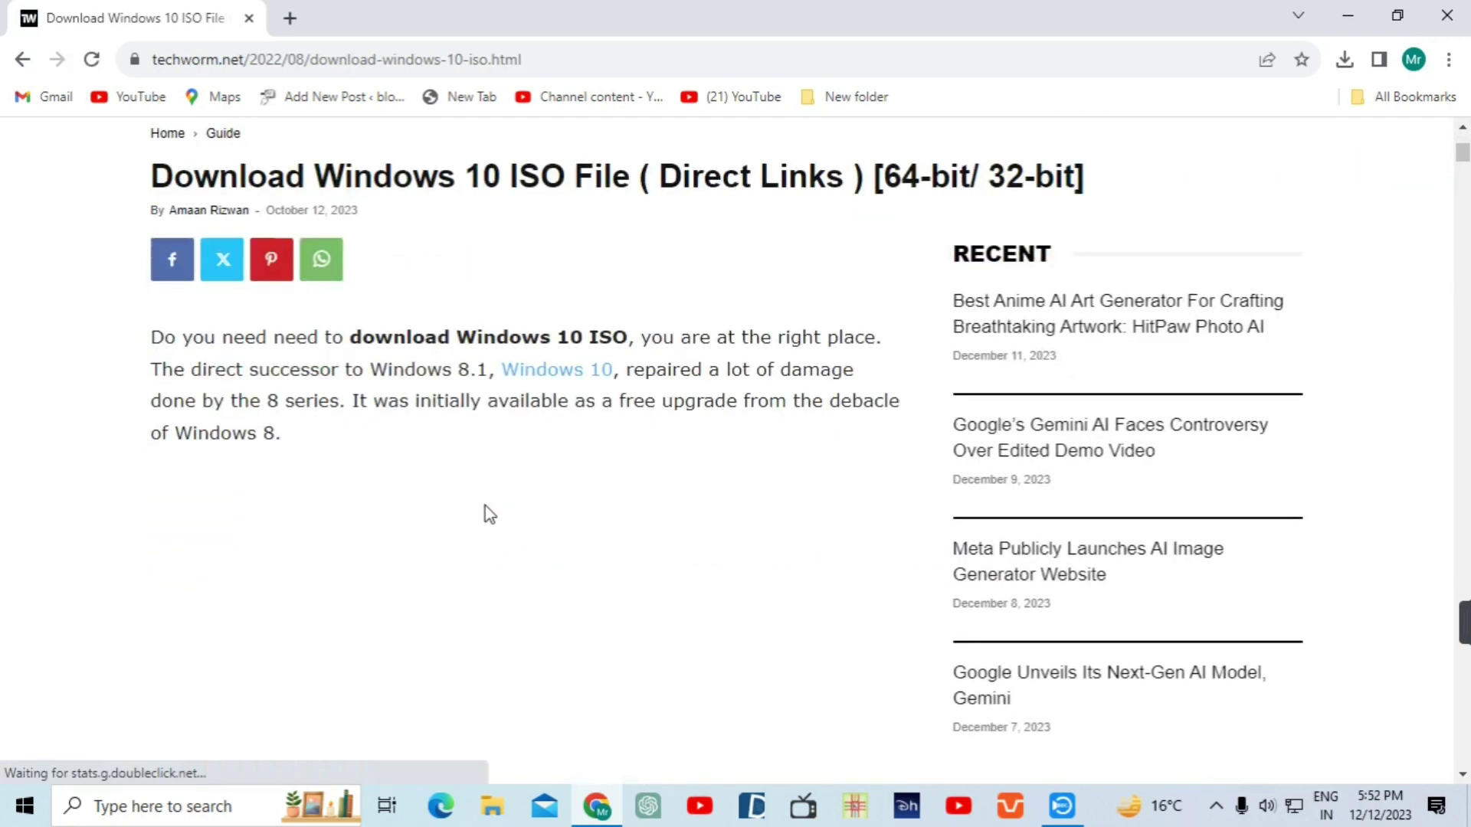
scroll(484, 504, "down", 5)
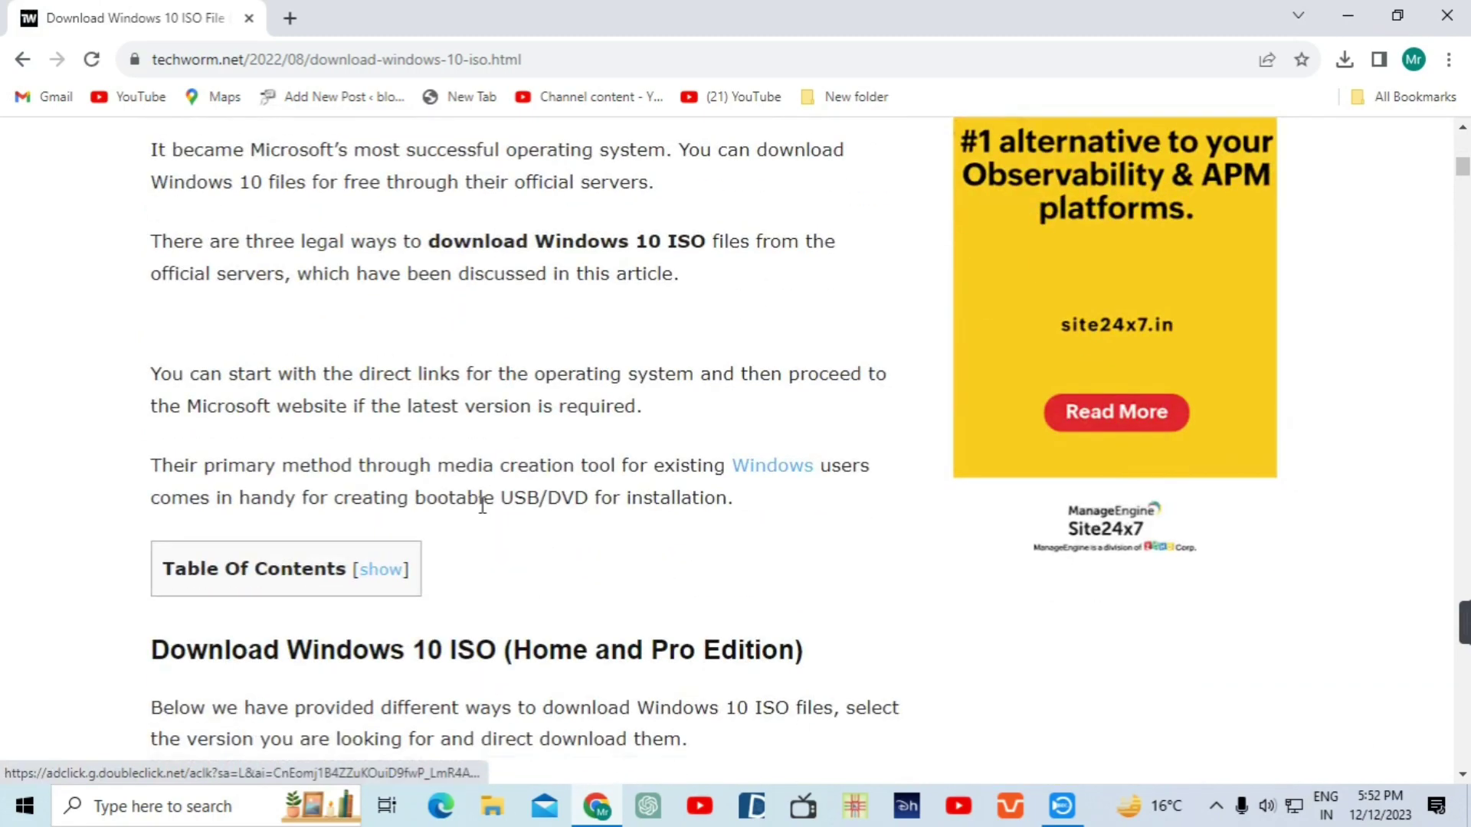
scroll(484, 506, "down", 4)
scroll(483, 512, "down", 10)
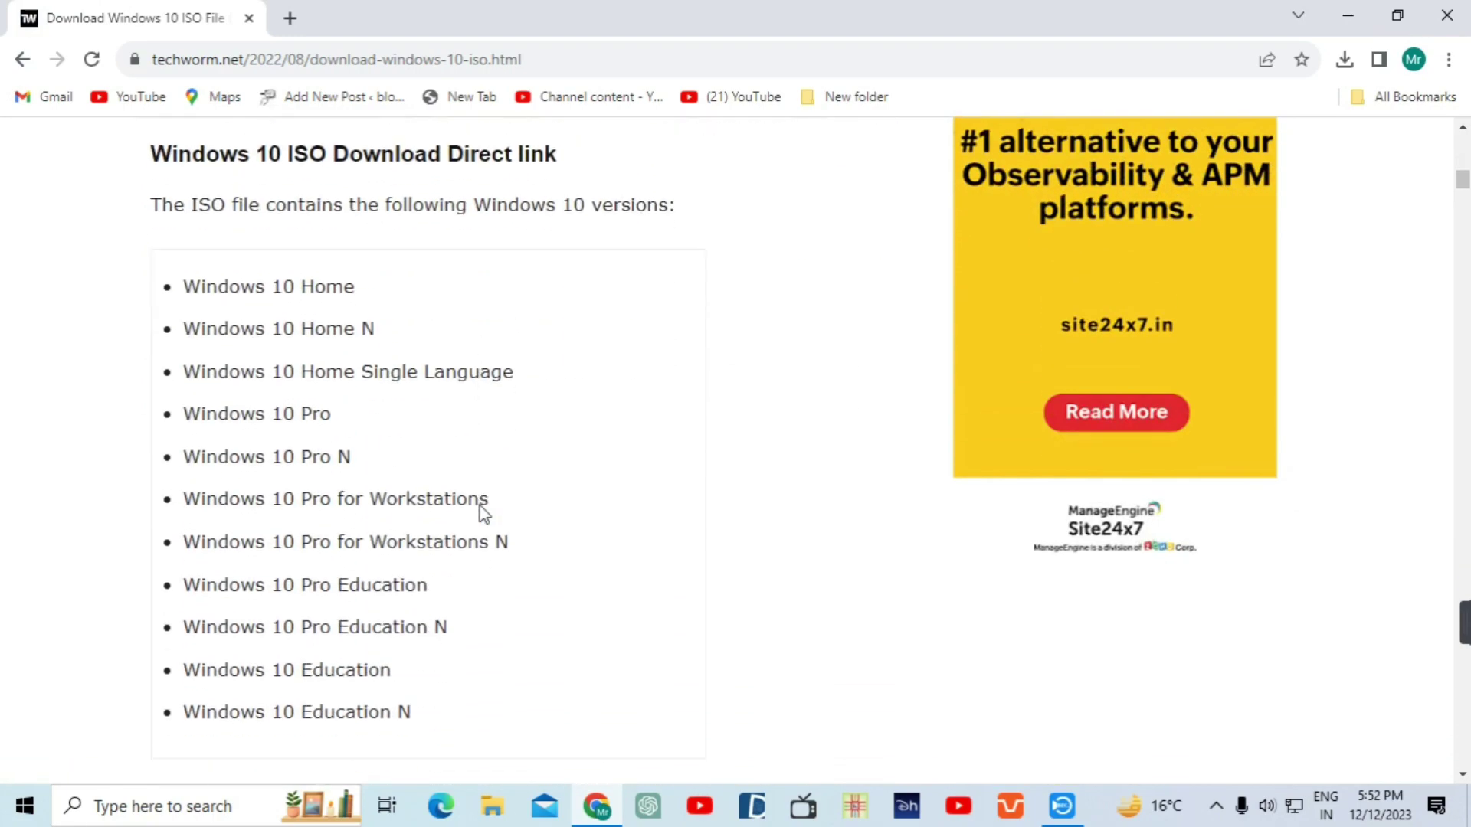
scroll(481, 506, "down", 3)
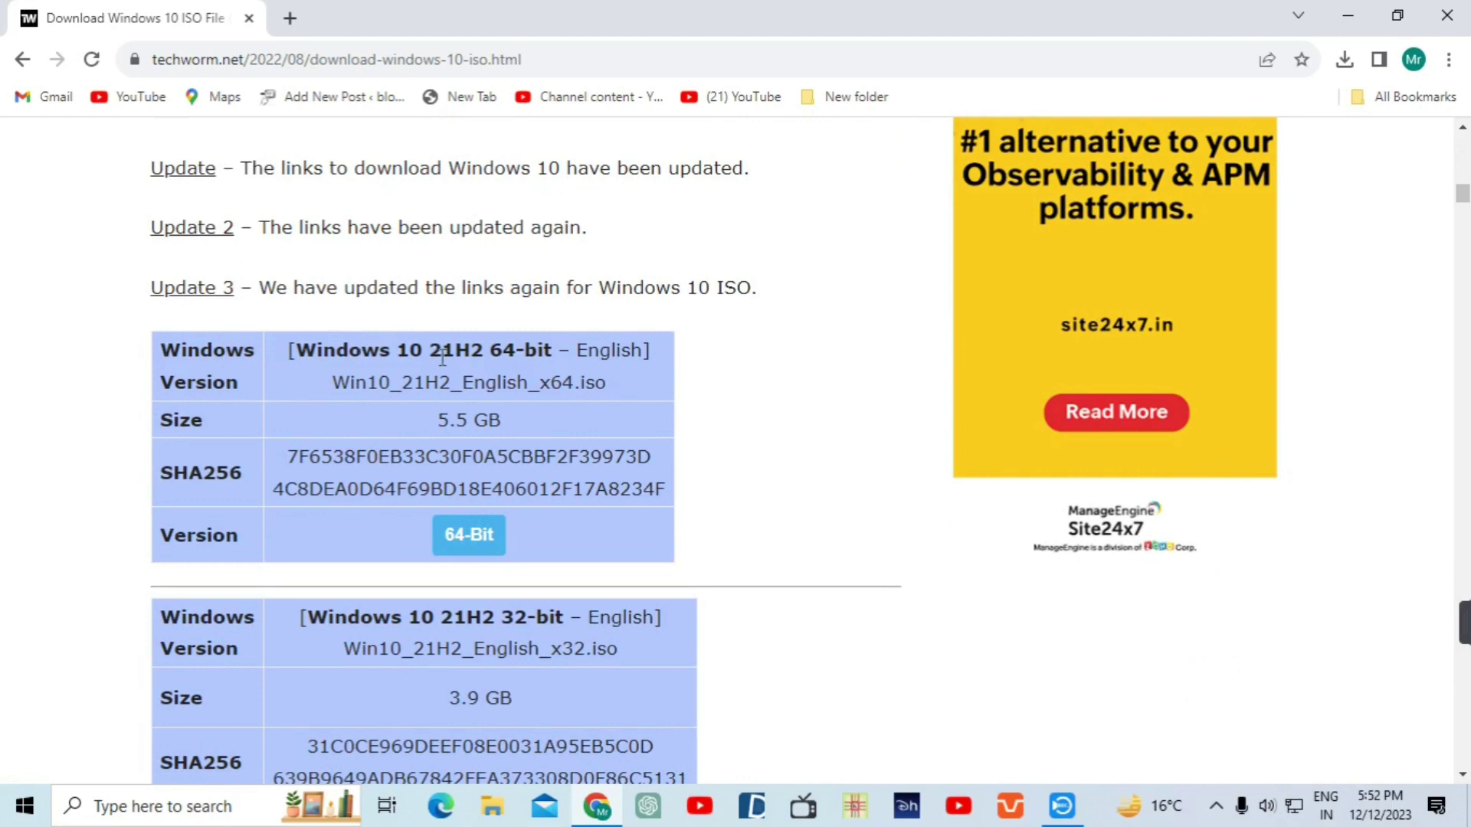
scroll(461, 553, "down", 3)
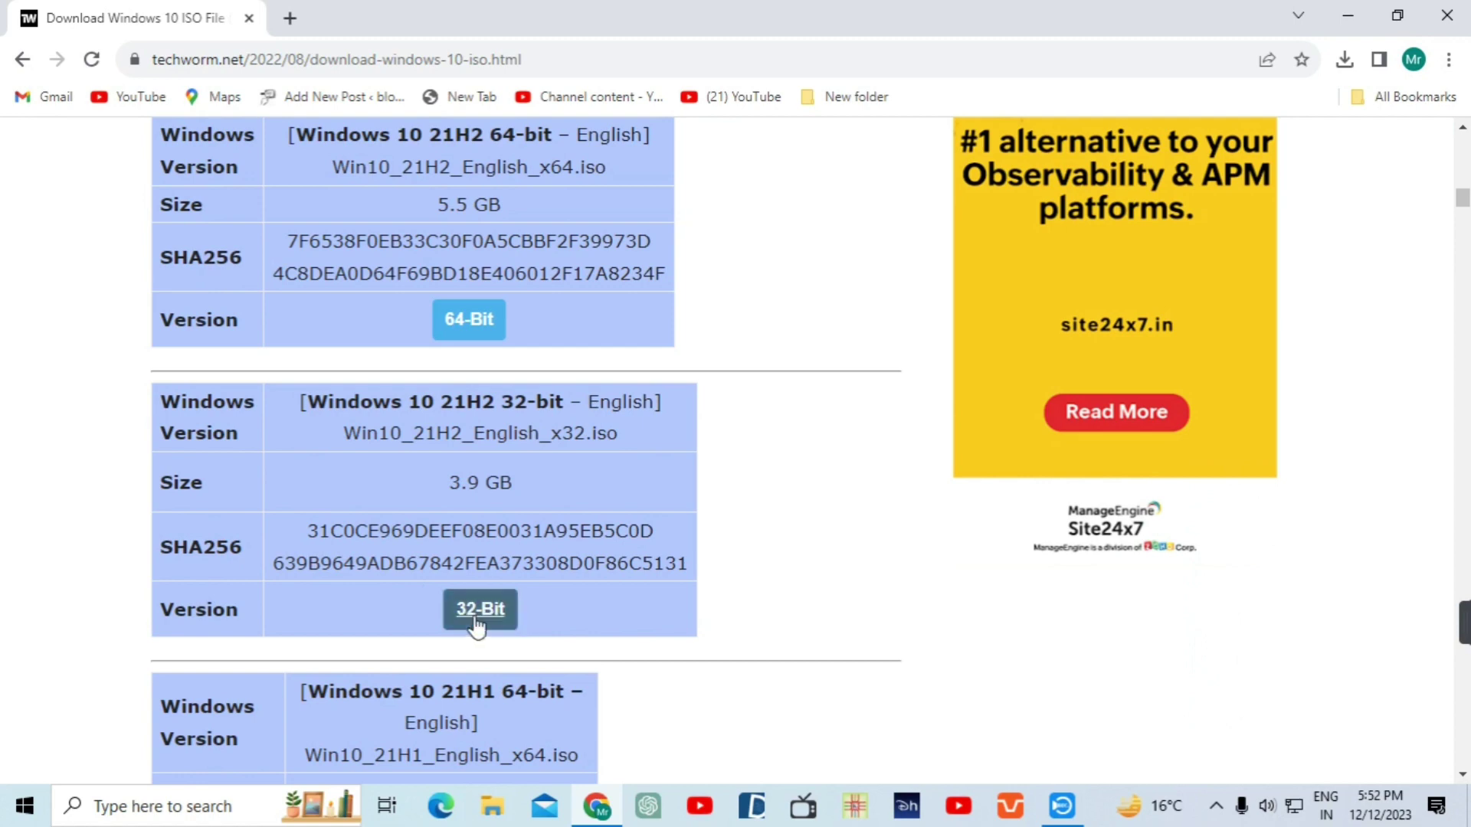
scroll(450, 585, "up", 5)
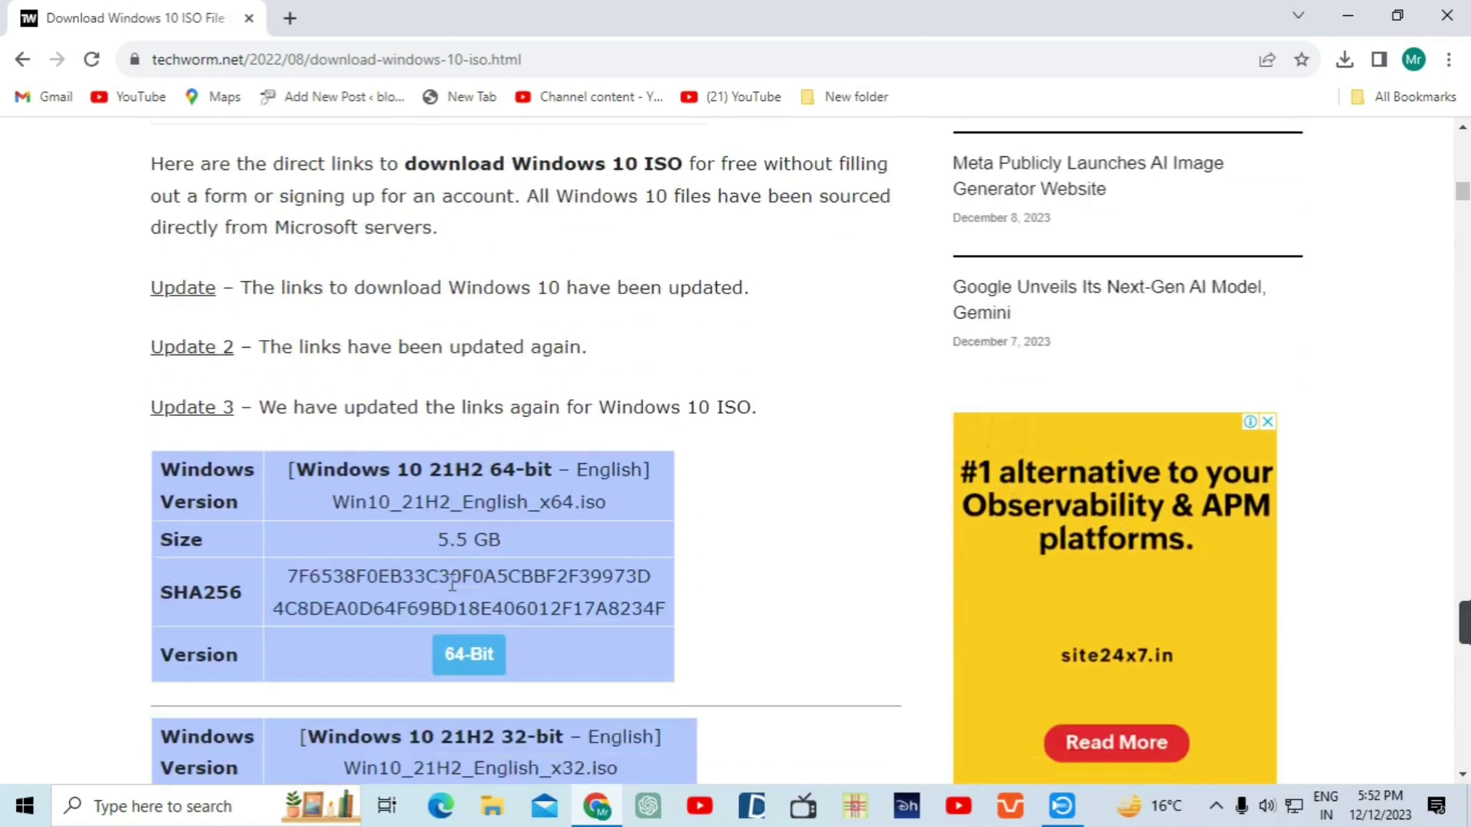
left_click(473, 648)
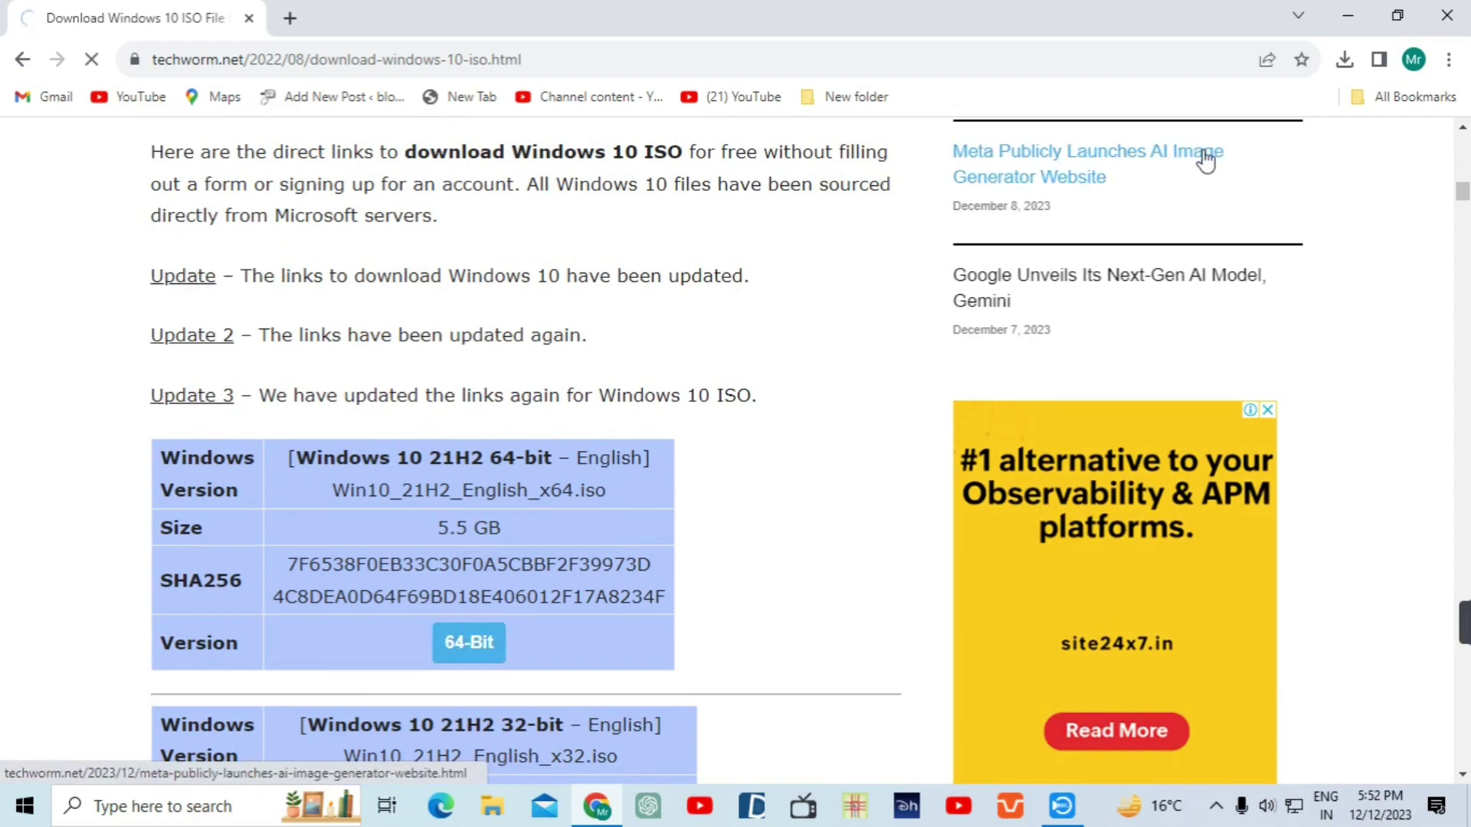
- Pause the active Win10Pro.iso download and minimize the browser
left_click(1345, 60)
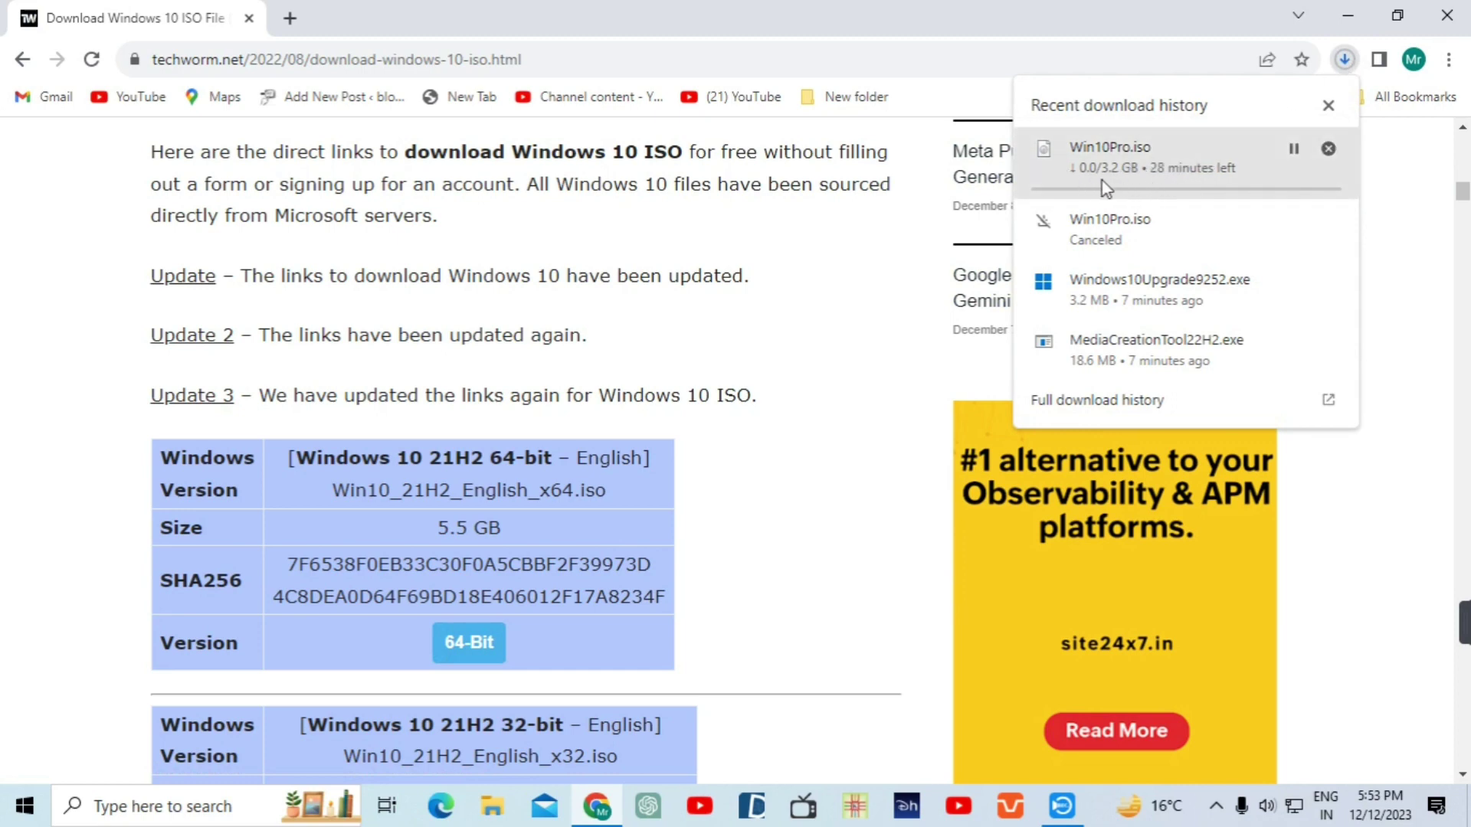
left_click(1294, 150)
left_click(1347, 15)
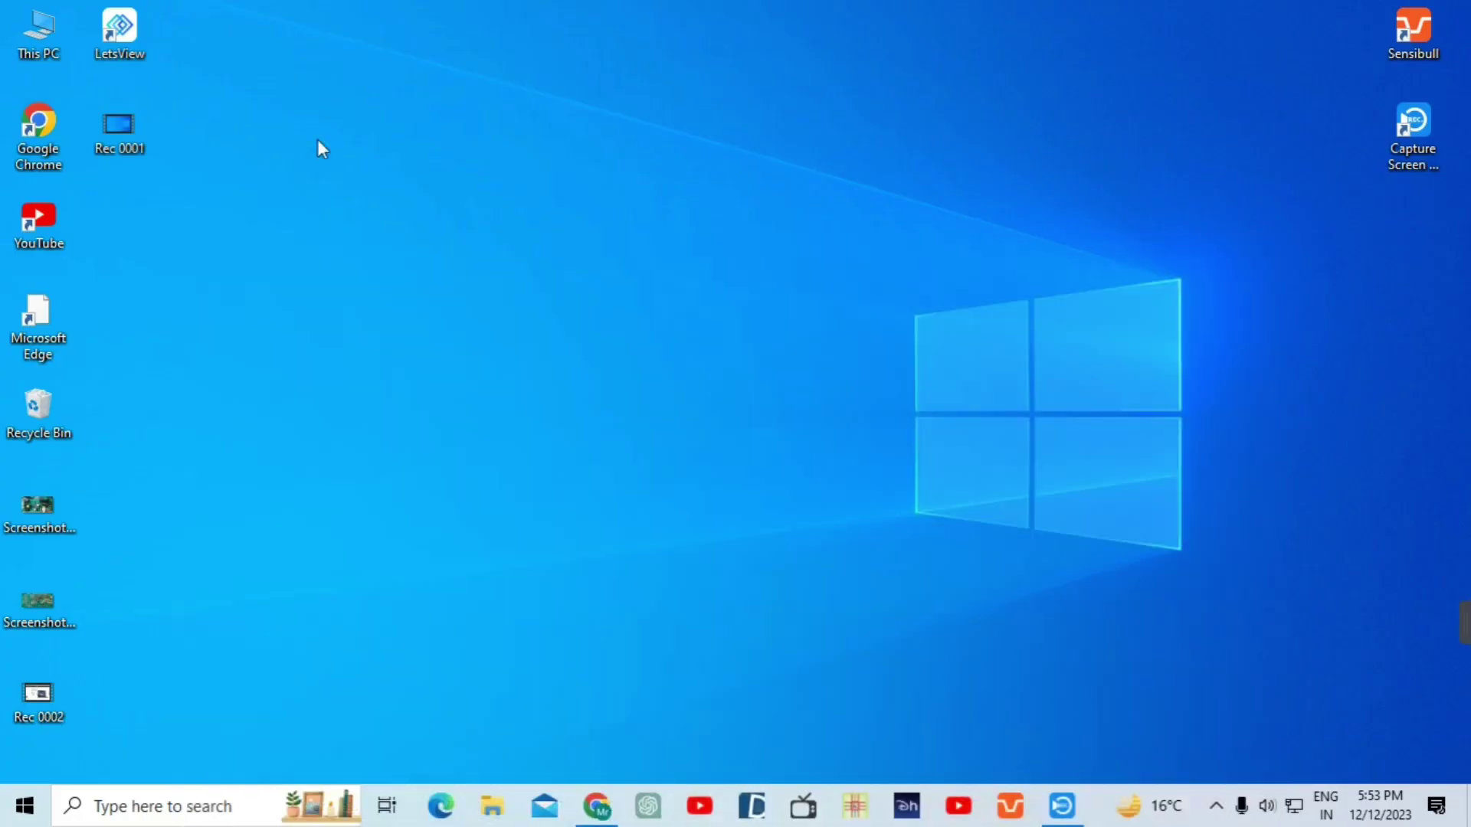
- Open the "windos 10 iso file" folder on Local Disk (B:) in File Explorer
double_click(36, 48)
double_click(305, 423)
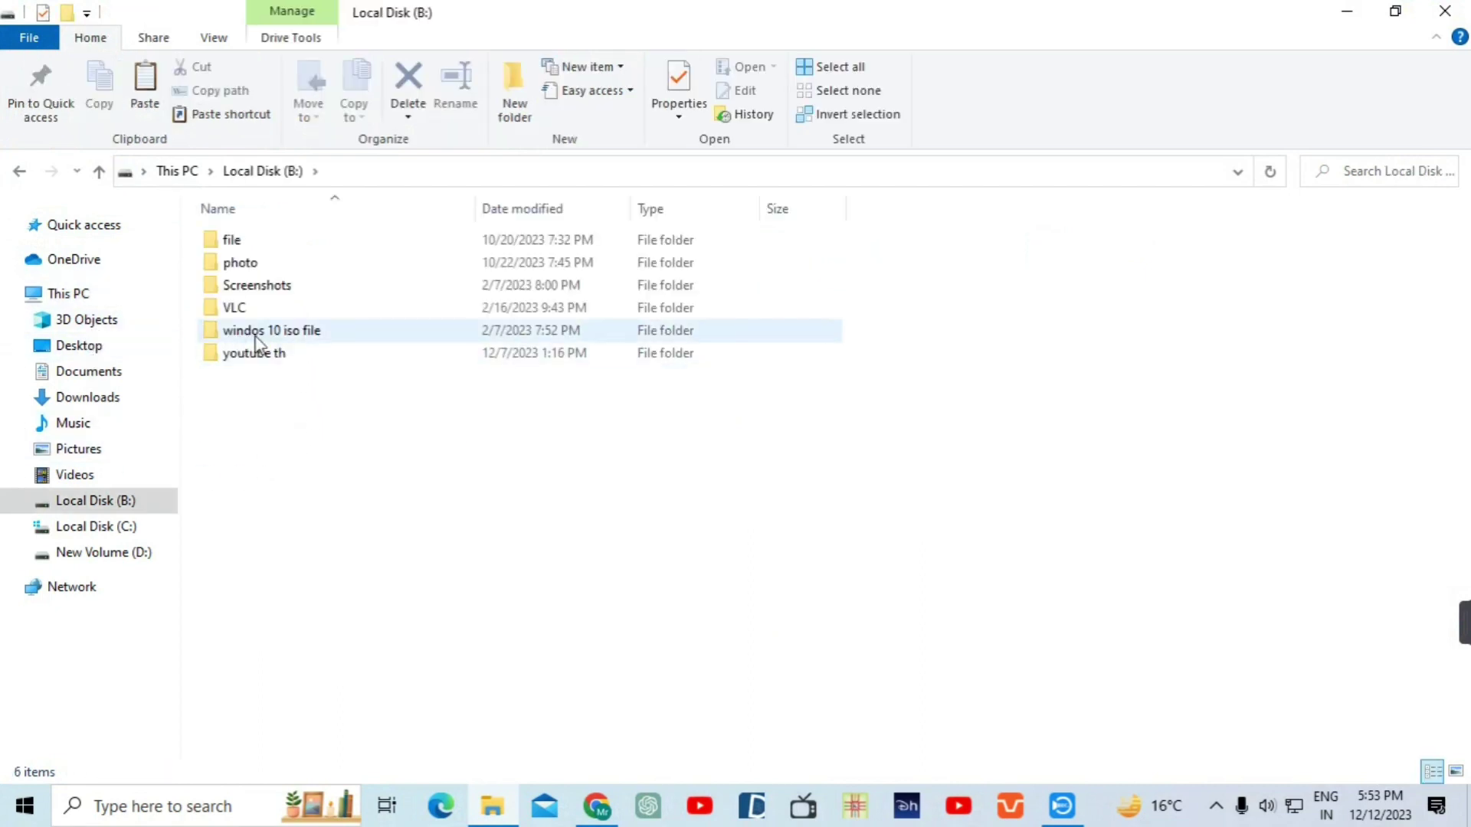
double_click(312, 330)
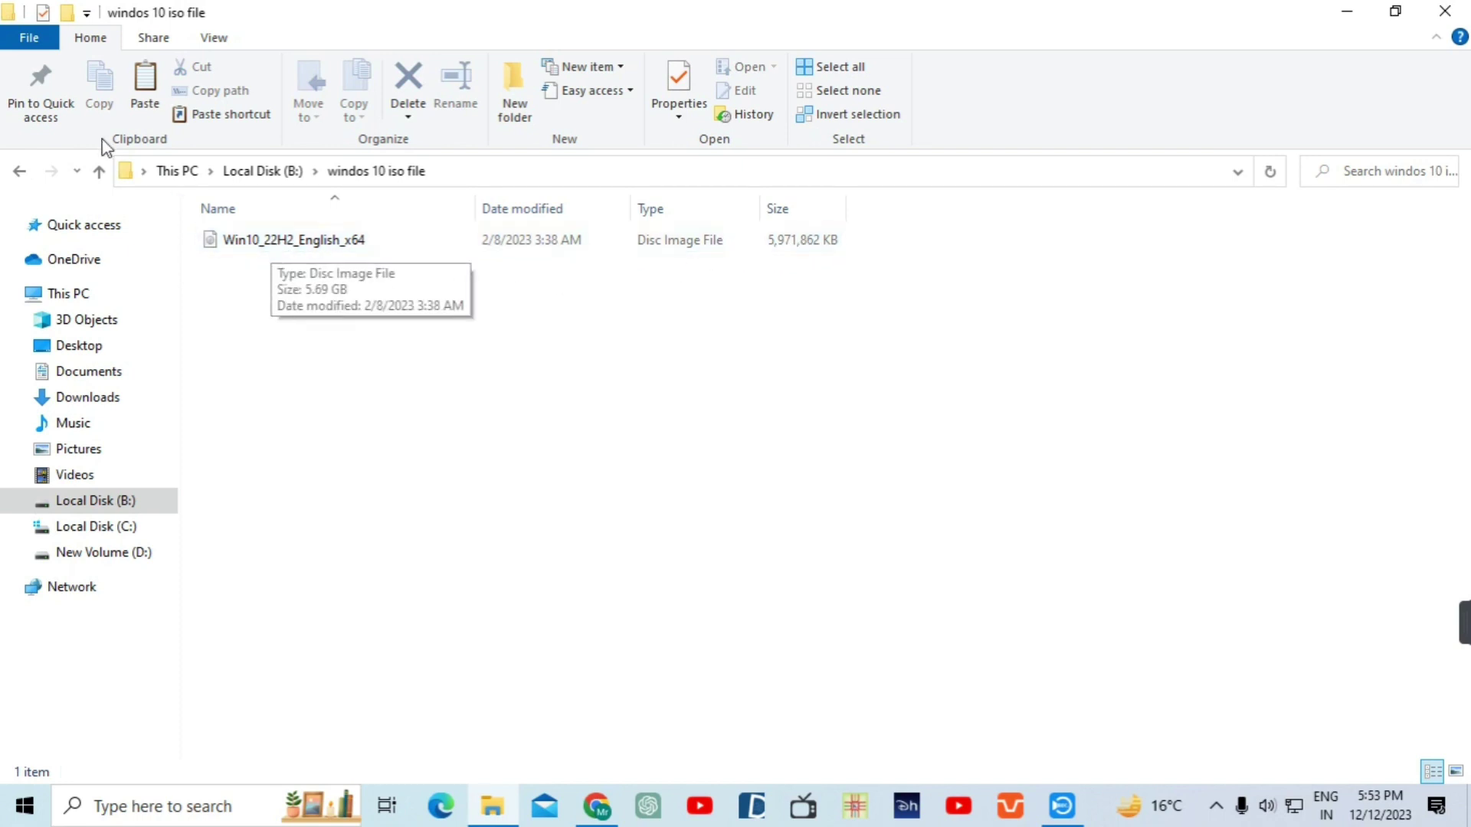
- Switch to Chrome, resume the Win10Pro.iso download briefly, pause it again and minimize the browser
left_click(596, 811)
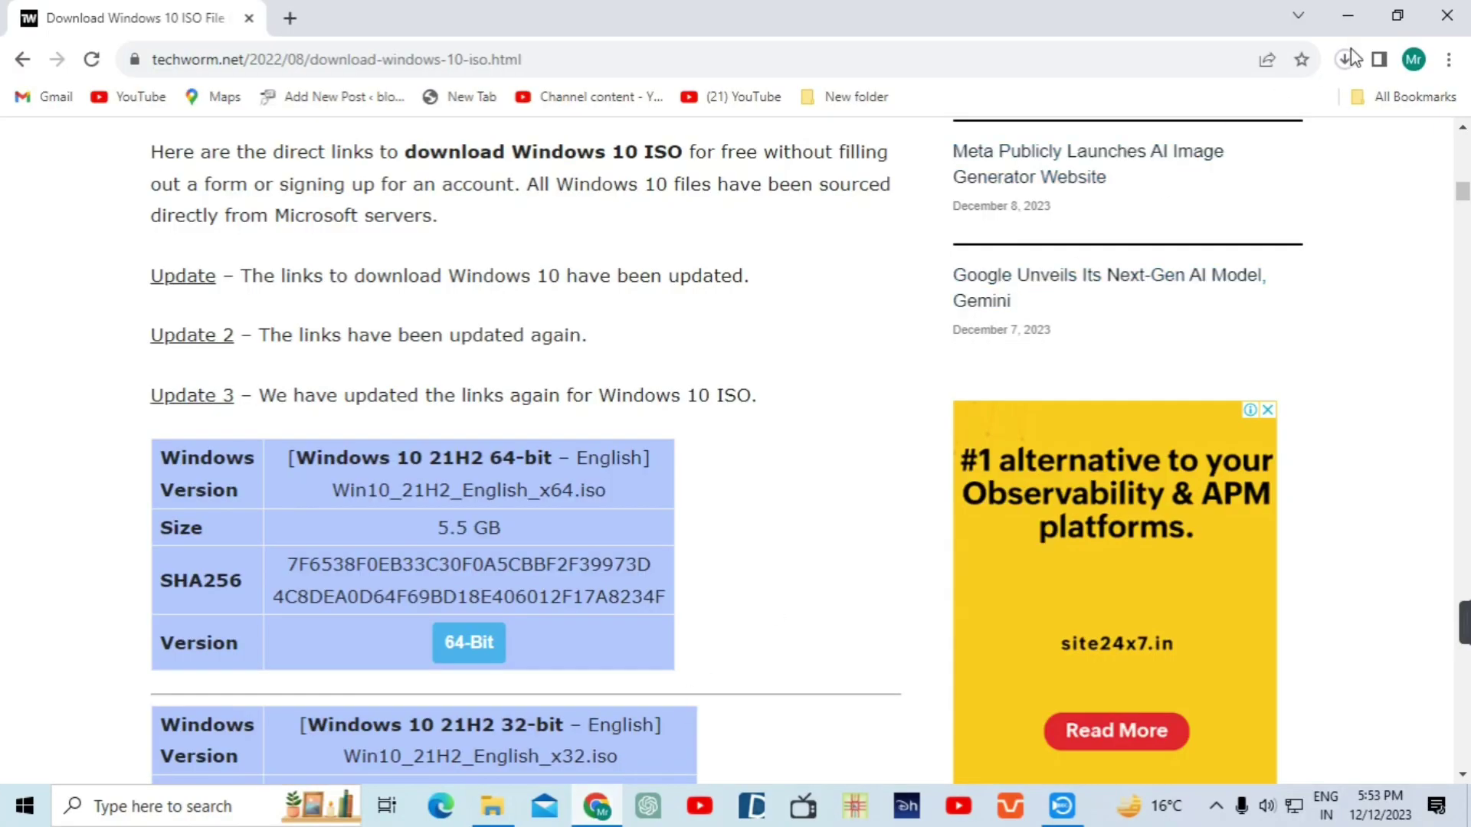
left_click(1345, 60)
mouse_move(1196, 151)
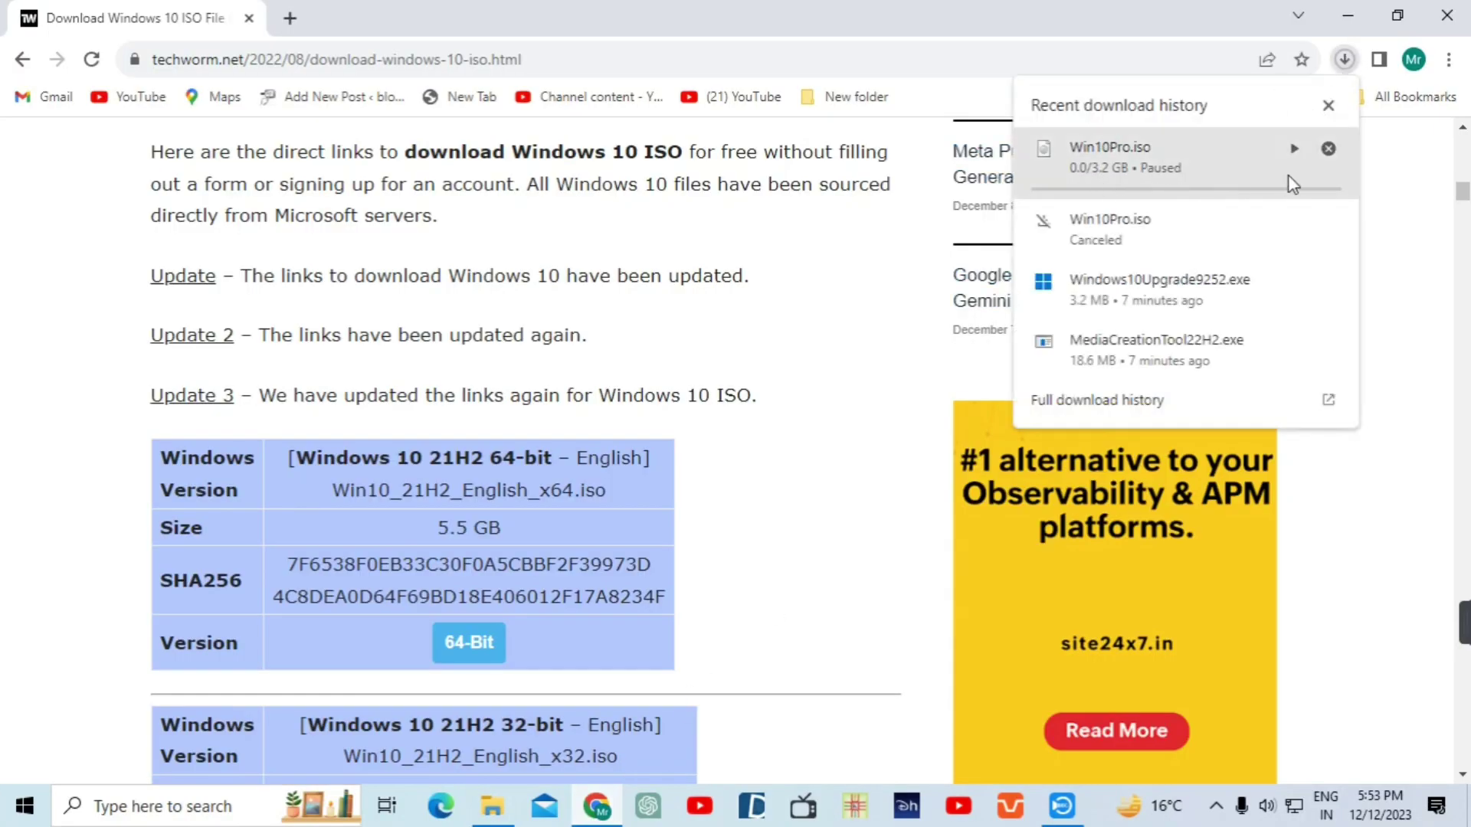
left_click(1296, 151)
left_click(1294, 151)
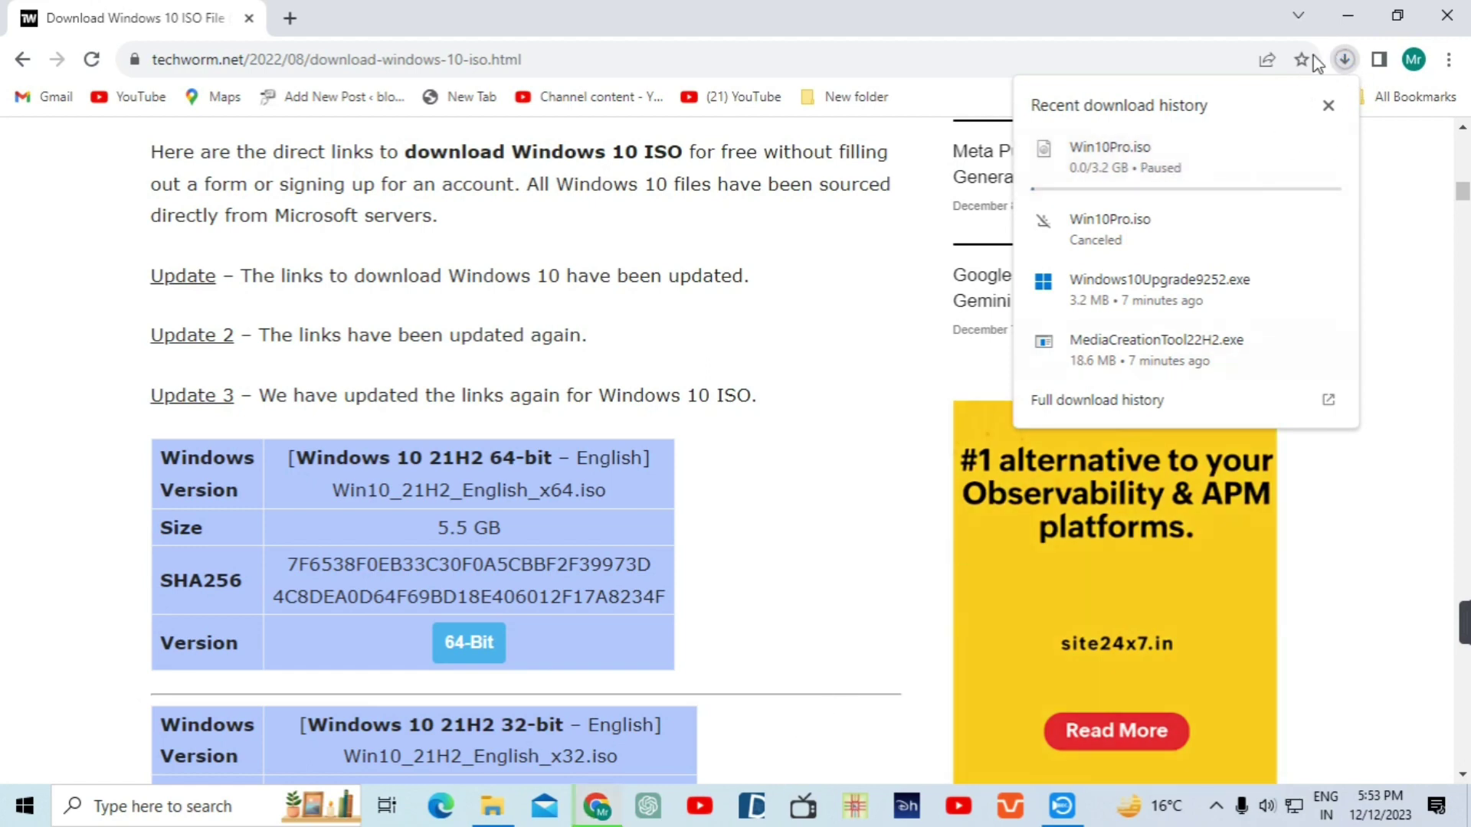
left_click(1345, 13)
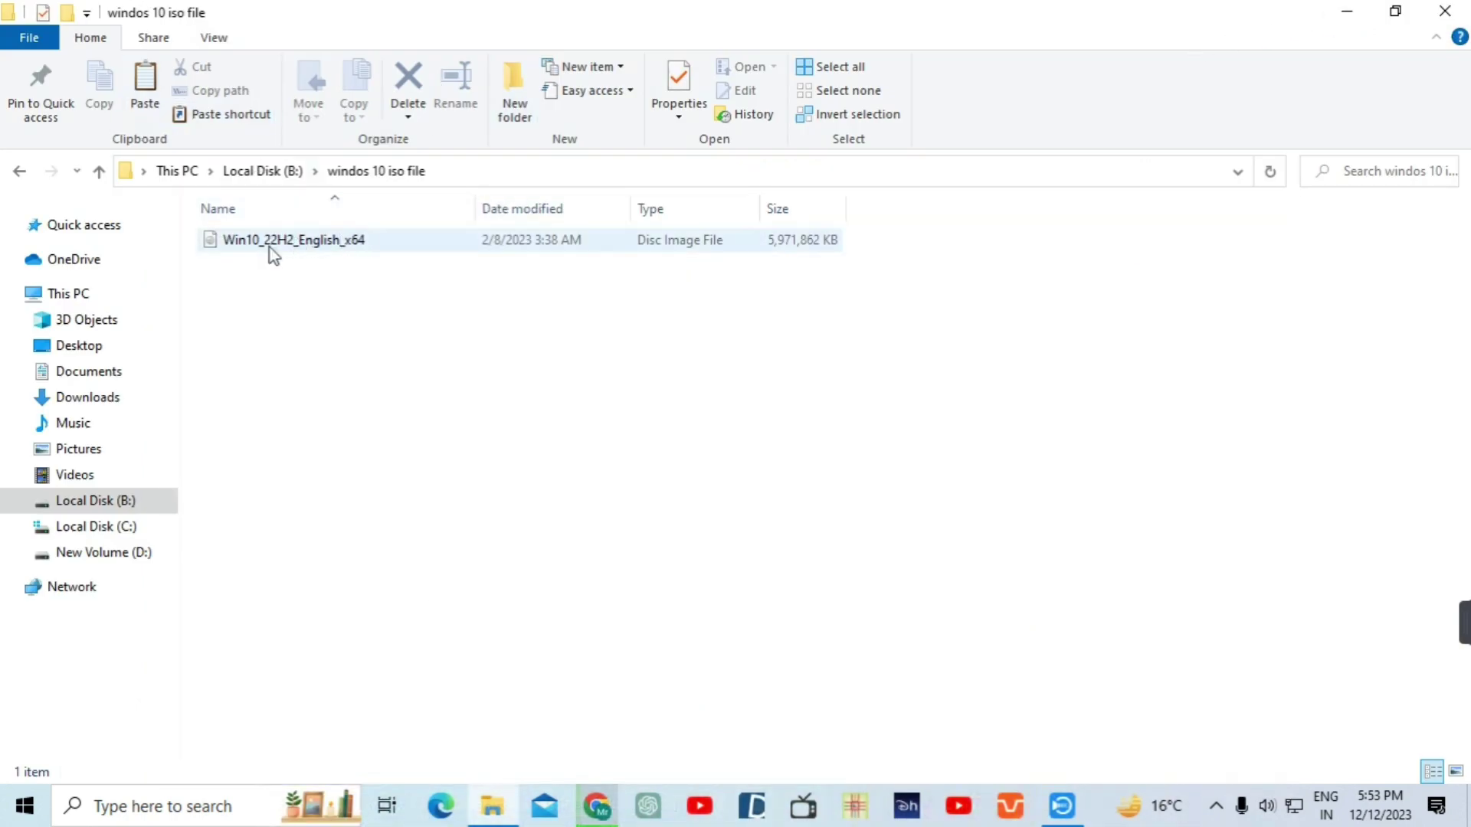
- Go back from the "windos 10 iso file" folder through Local Disk (B:) to the This PC overview
left_click(19, 170)
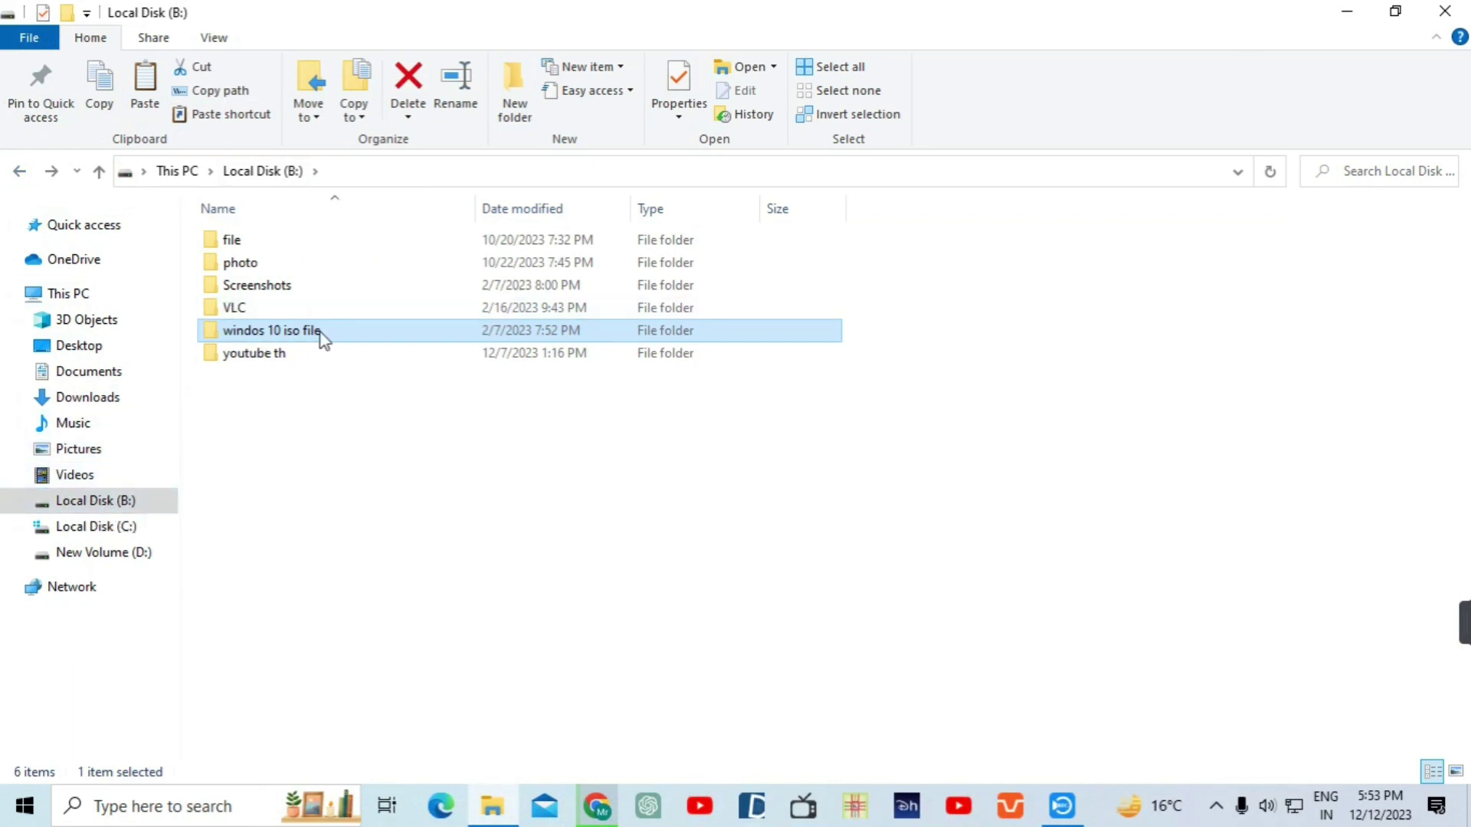
mouse_move(331, 310)
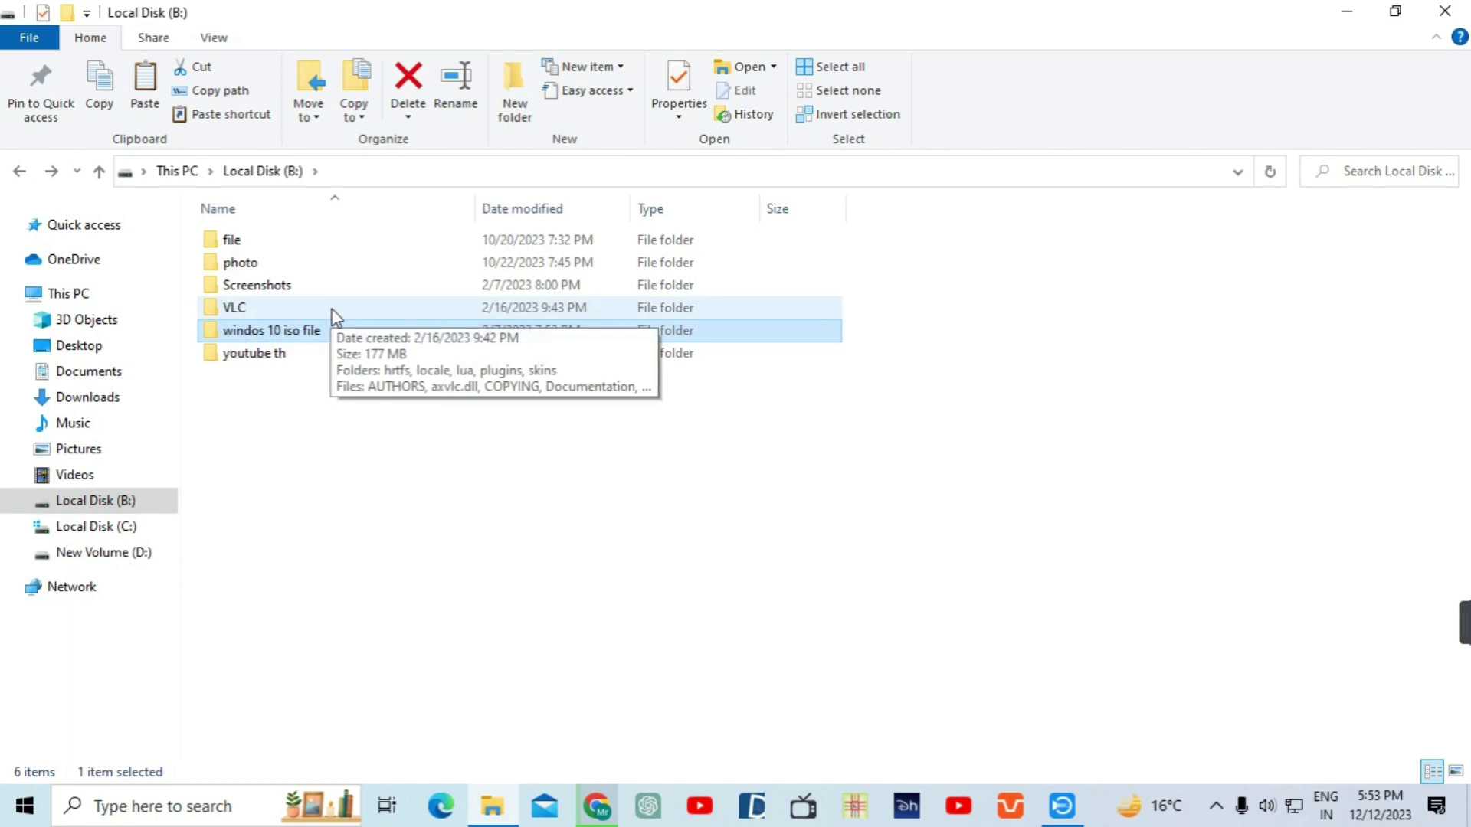
left_click(16, 164)
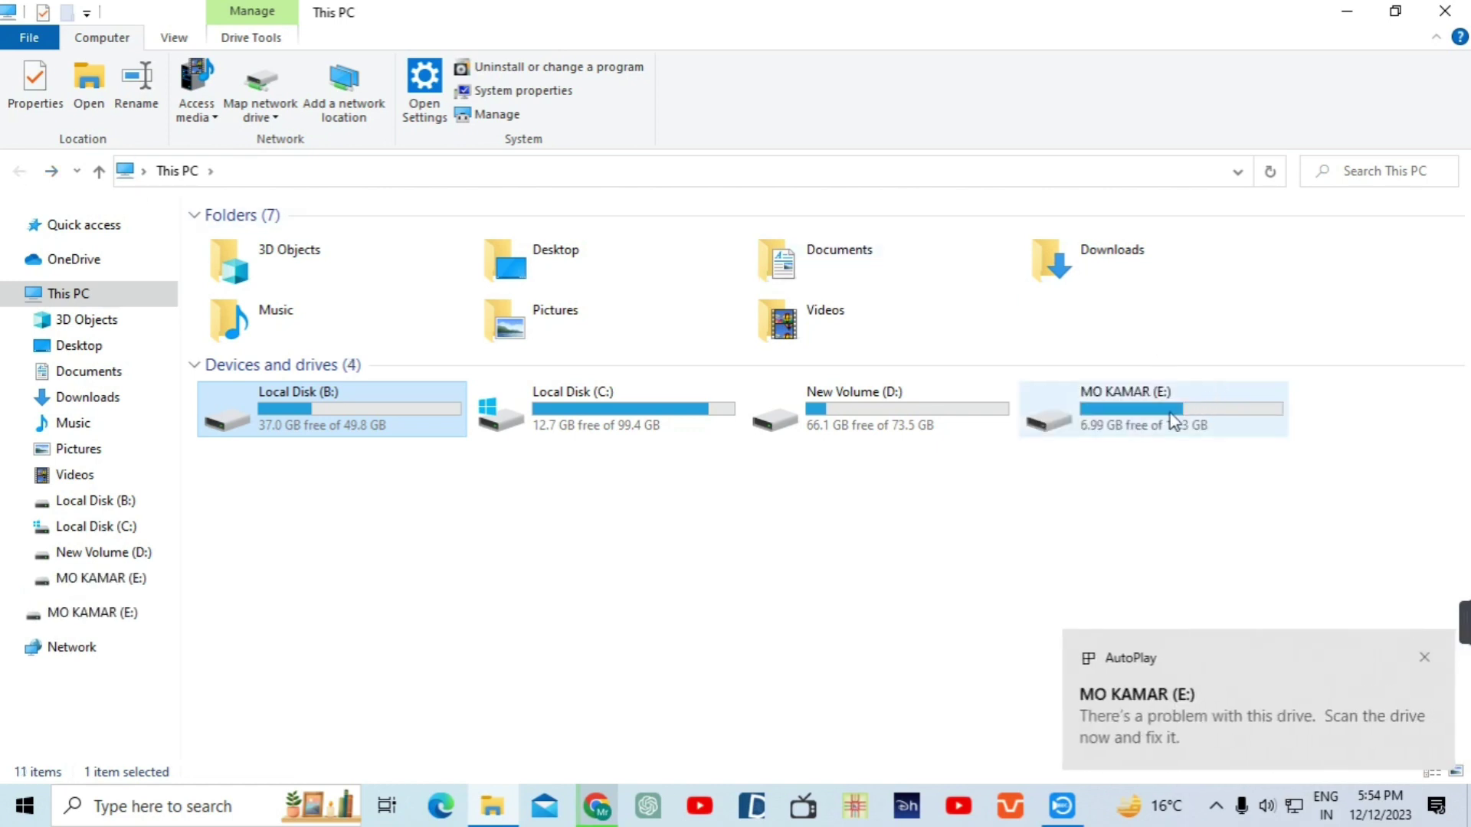
- Quick-format the 14.3 GB removable drive (E:) as FAT32 with 8192-byte allocation units, and close the format dialog
mouse_move(1195, 425)
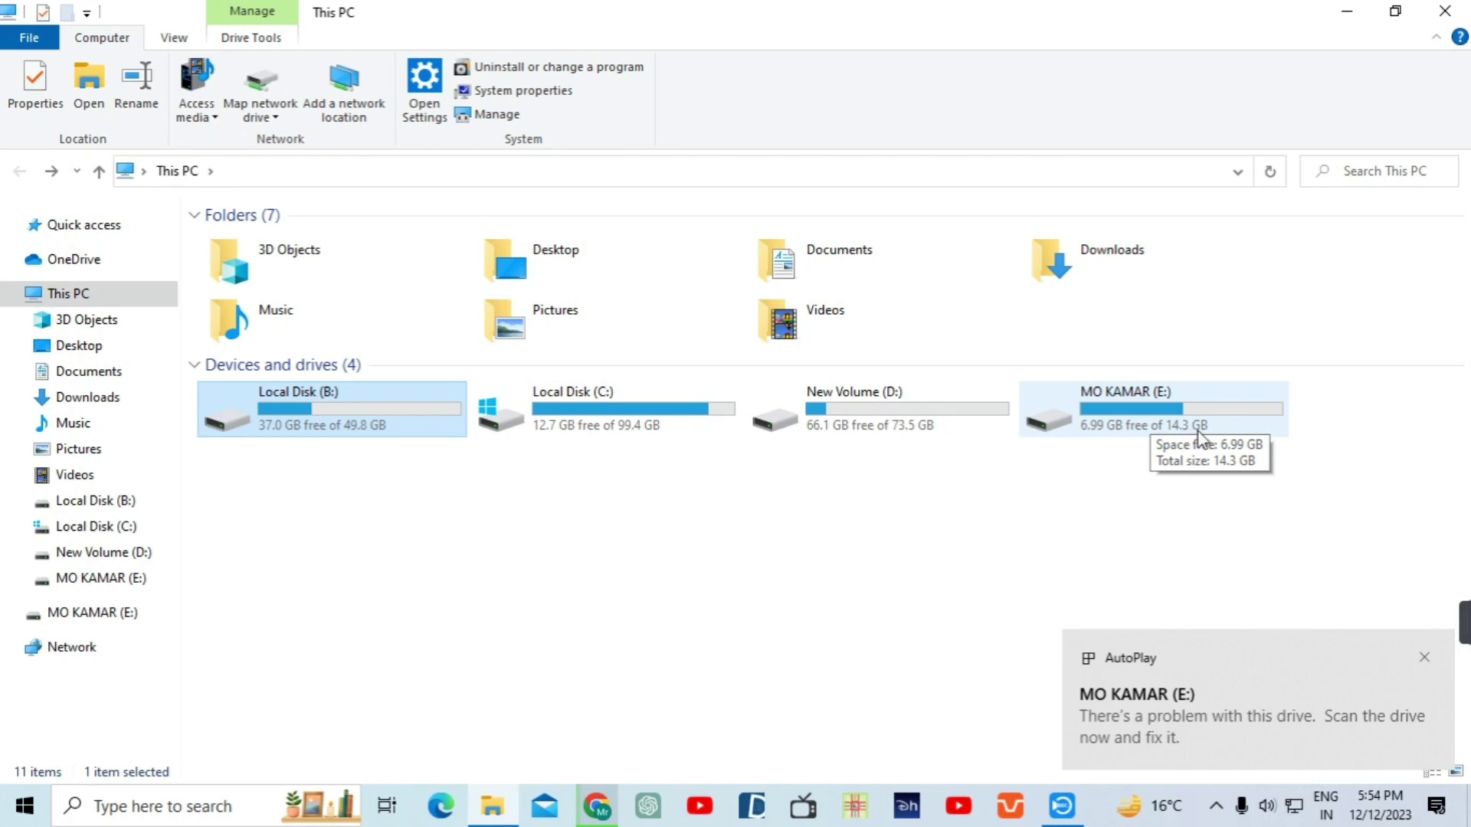
right_click(1137, 420)
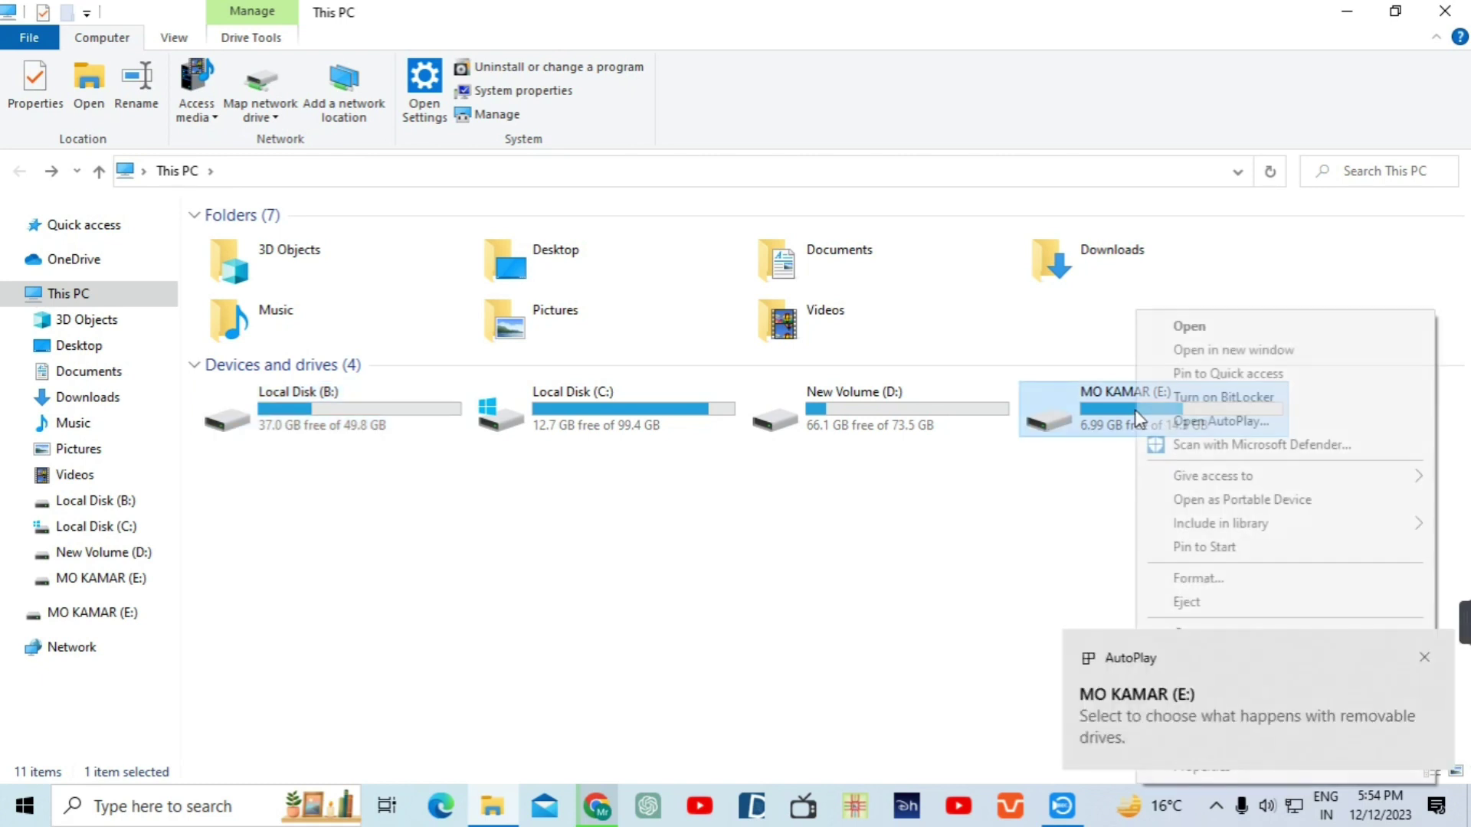
left_click(1184, 582)
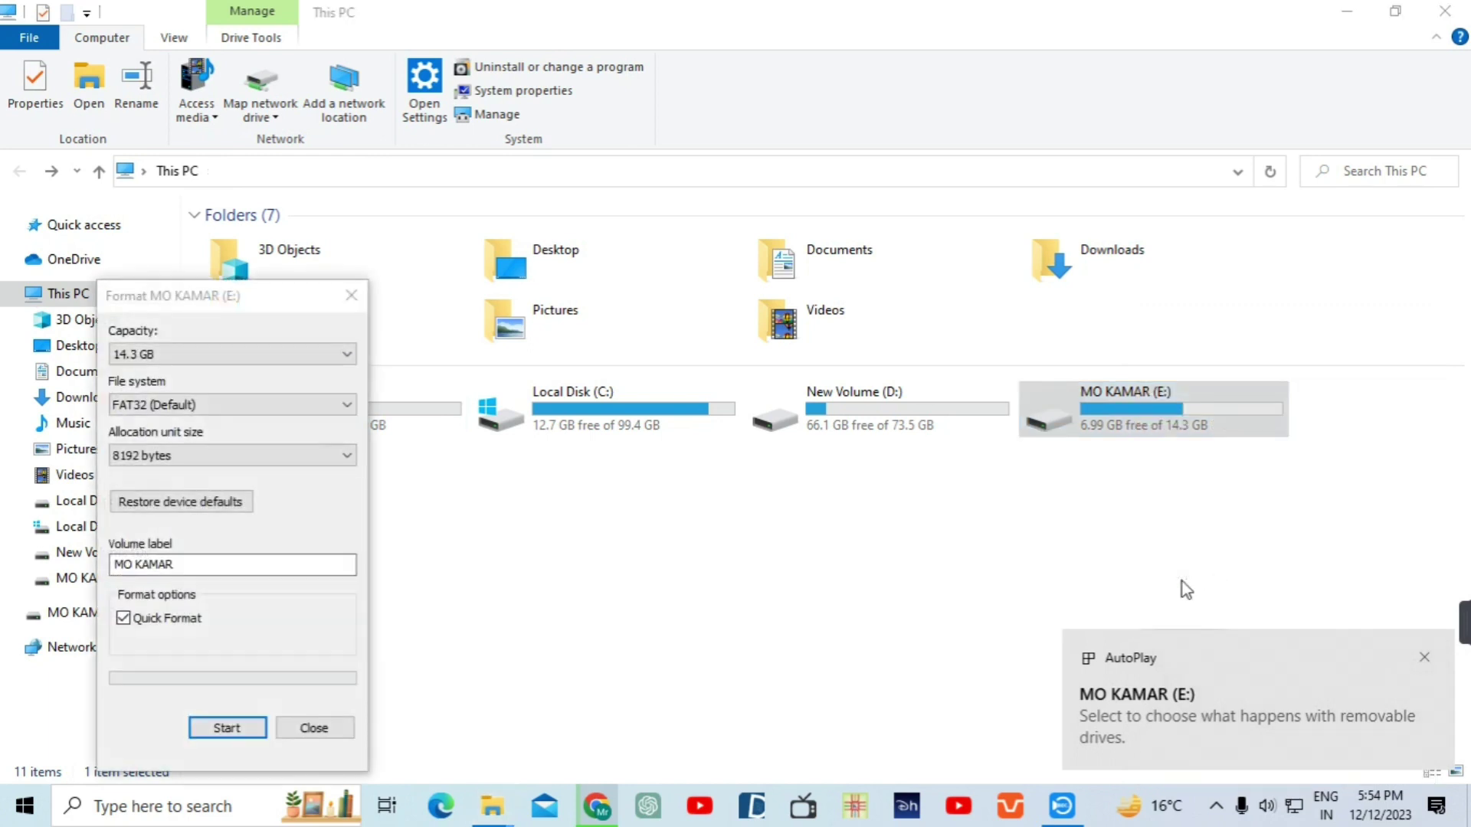
left_click(232, 727)
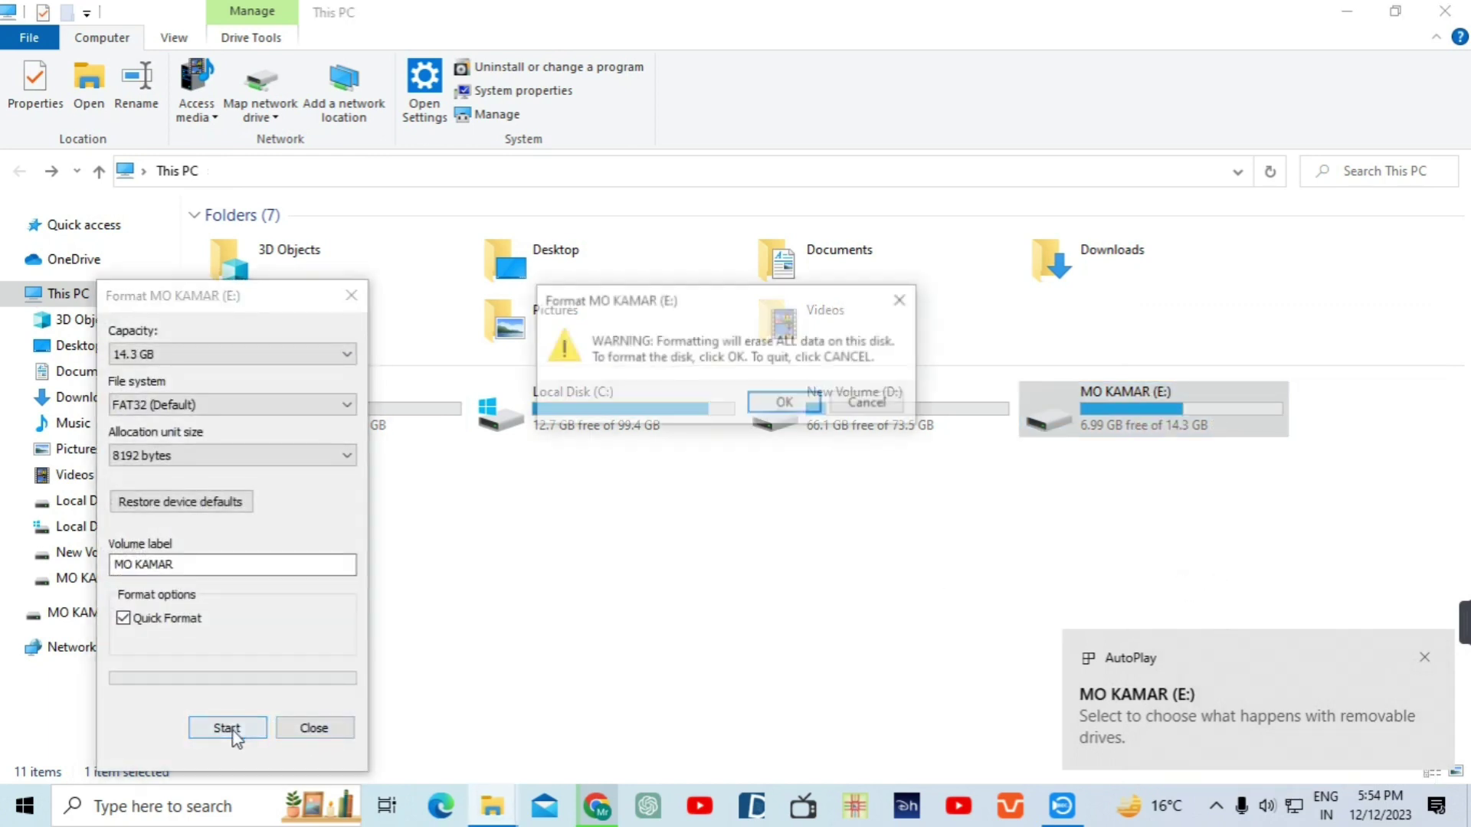
left_click(800, 405)
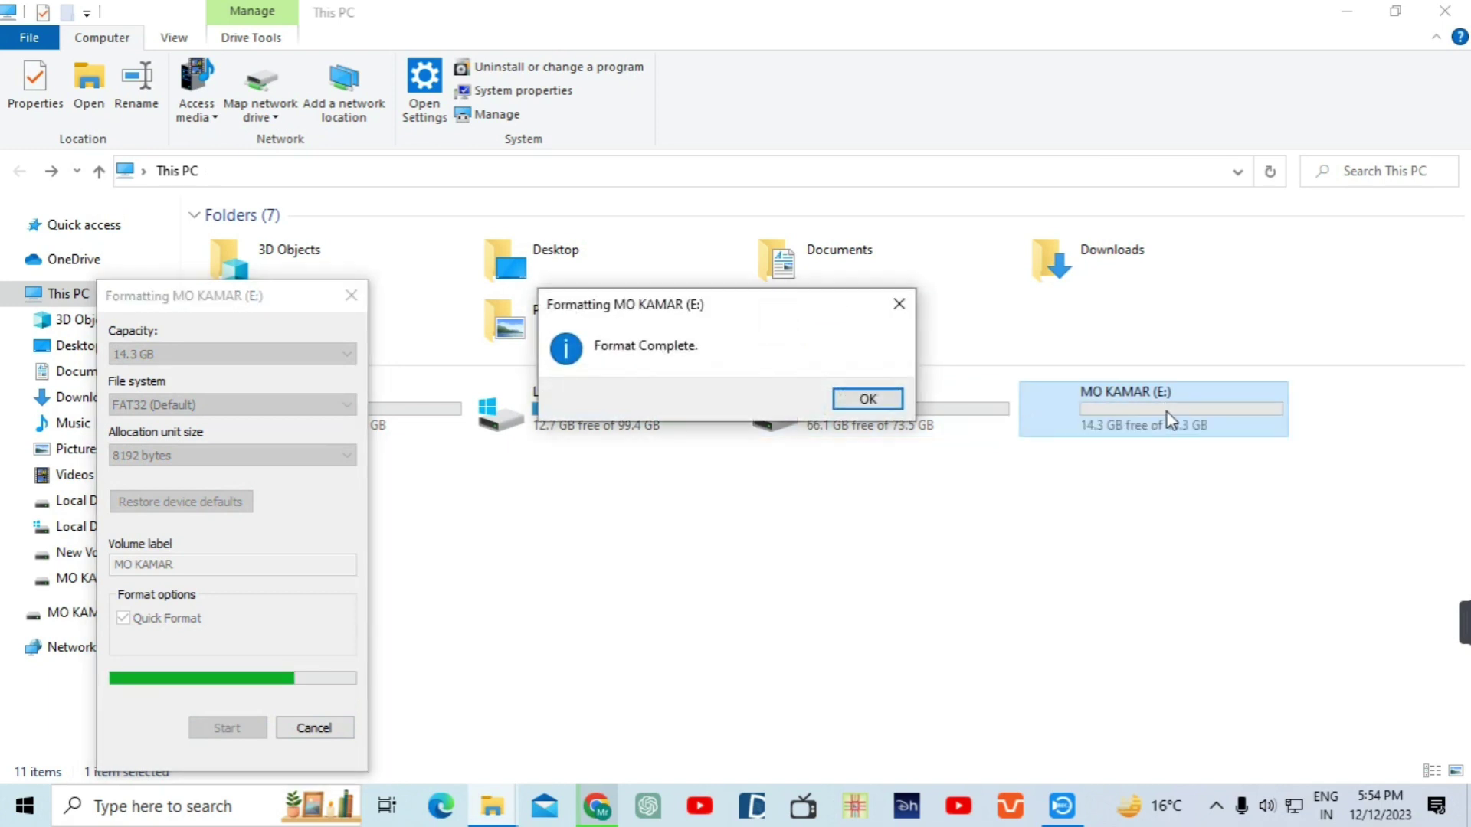
left_click(866, 399)
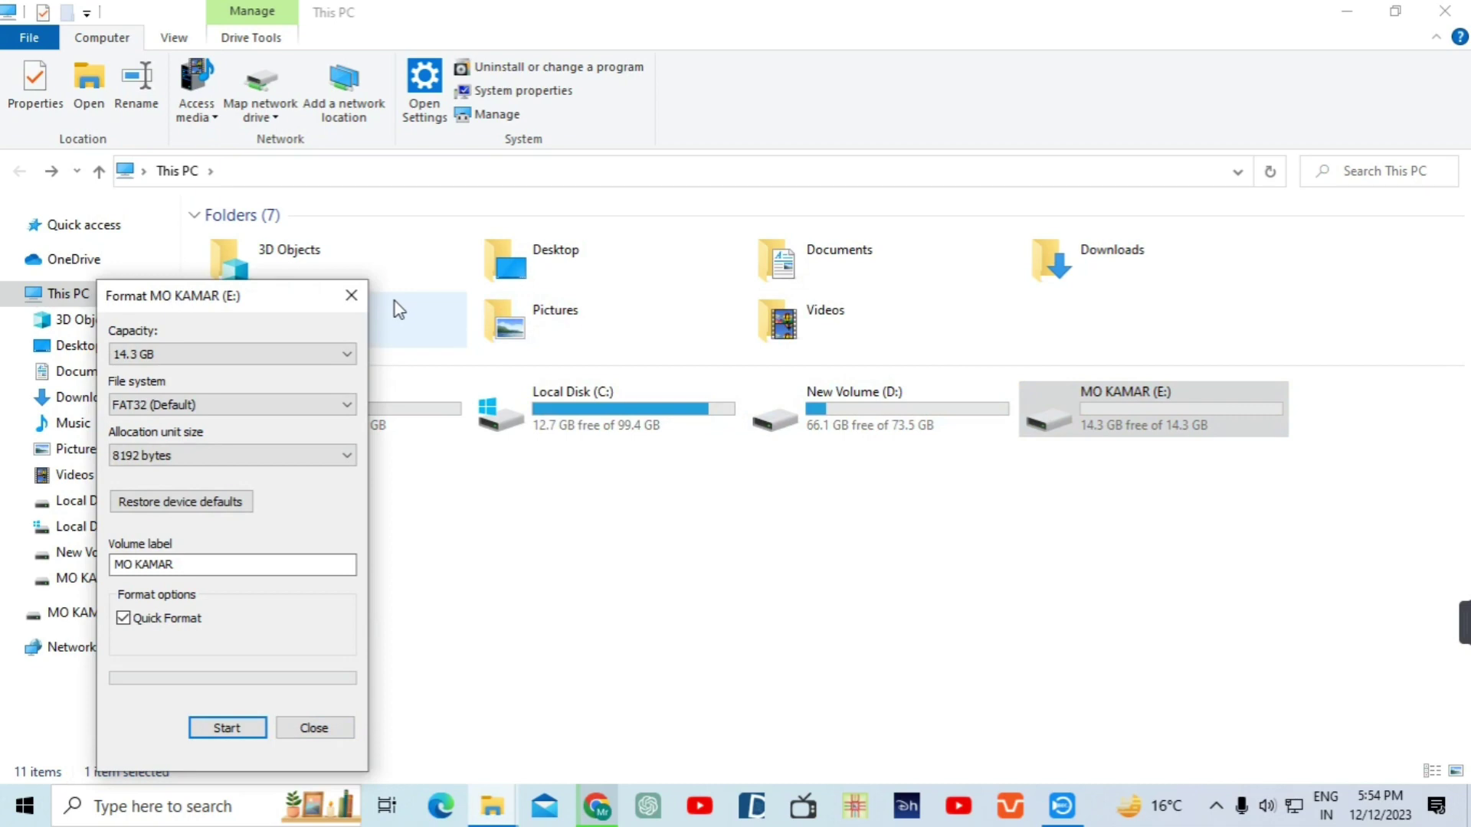
left_click(359, 307)
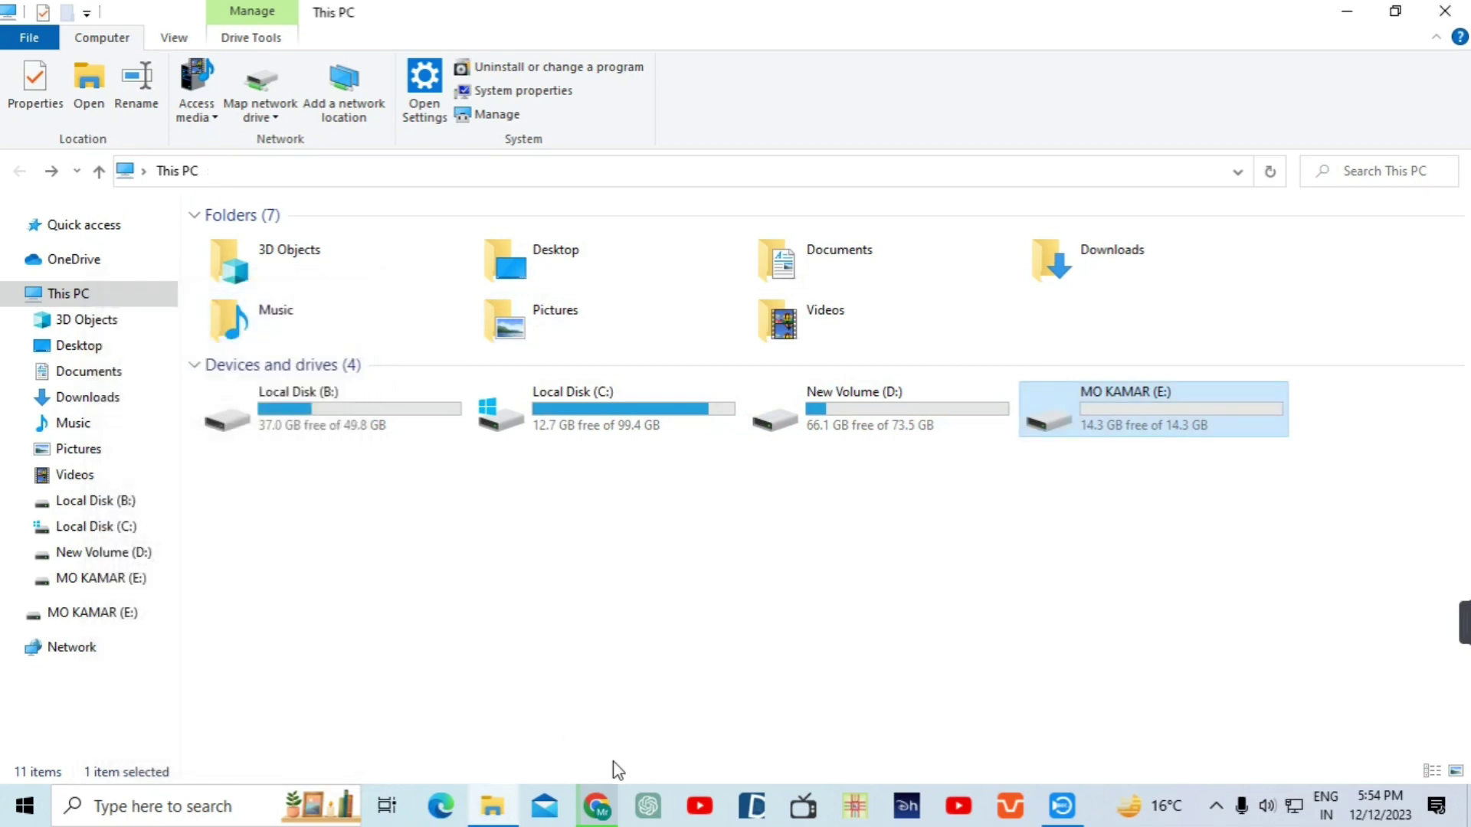
- Switch to Chrome, search for "rufus download" in a new tab and open the rufus.ie site without the history side panel
left_click(596, 814)
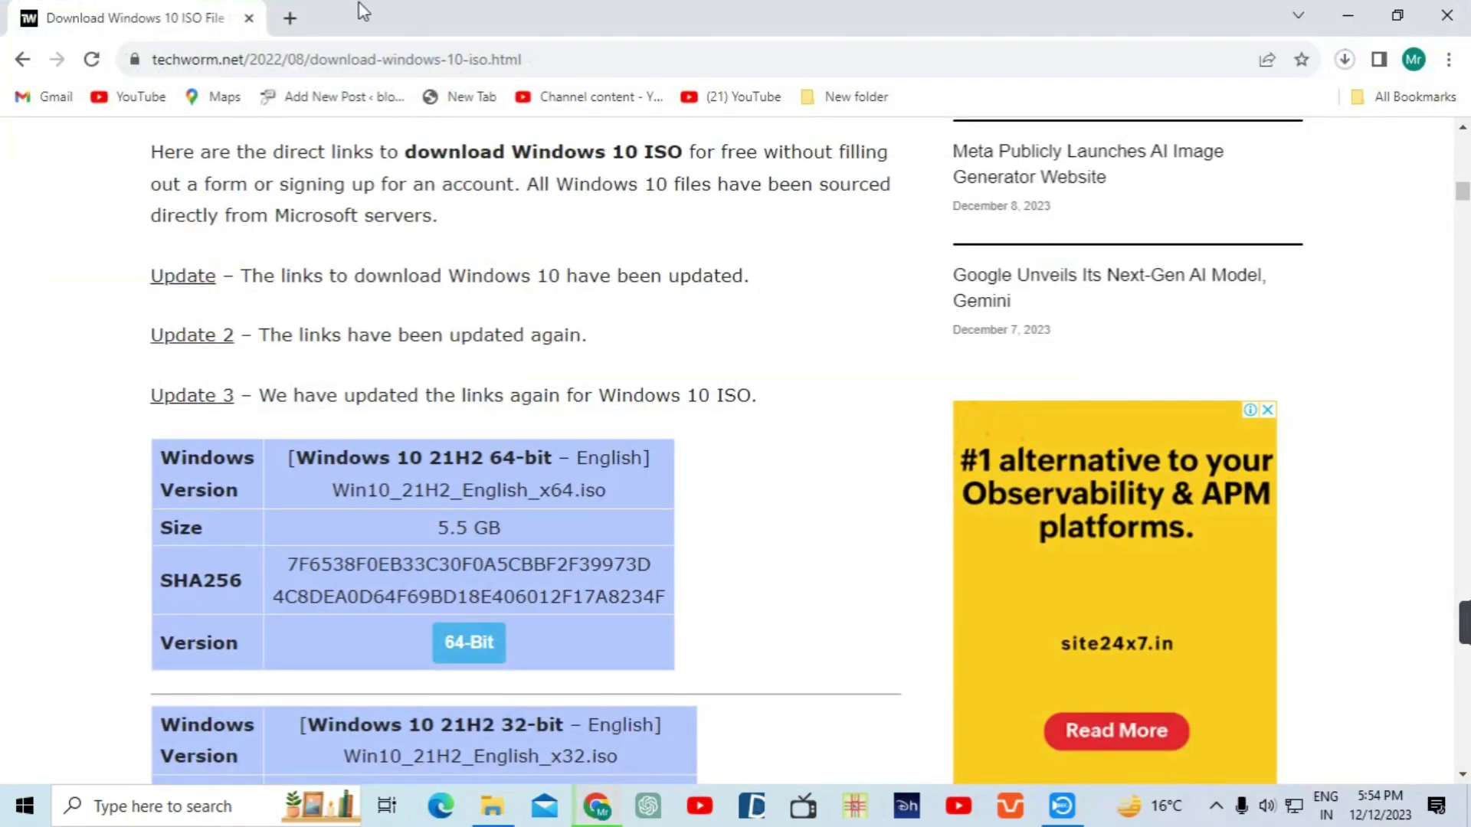
left_click(290, 18)
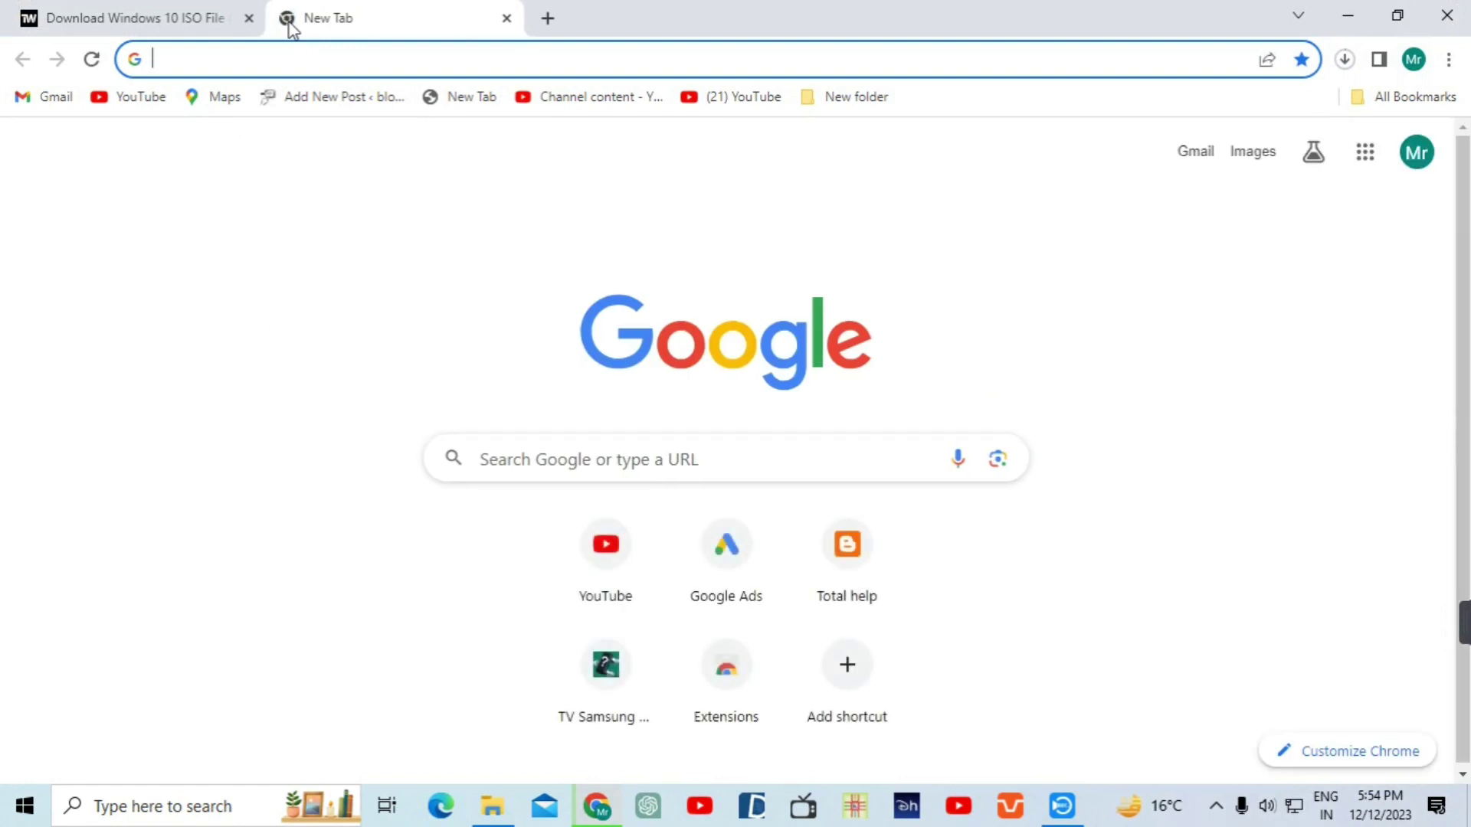
type("rufus")
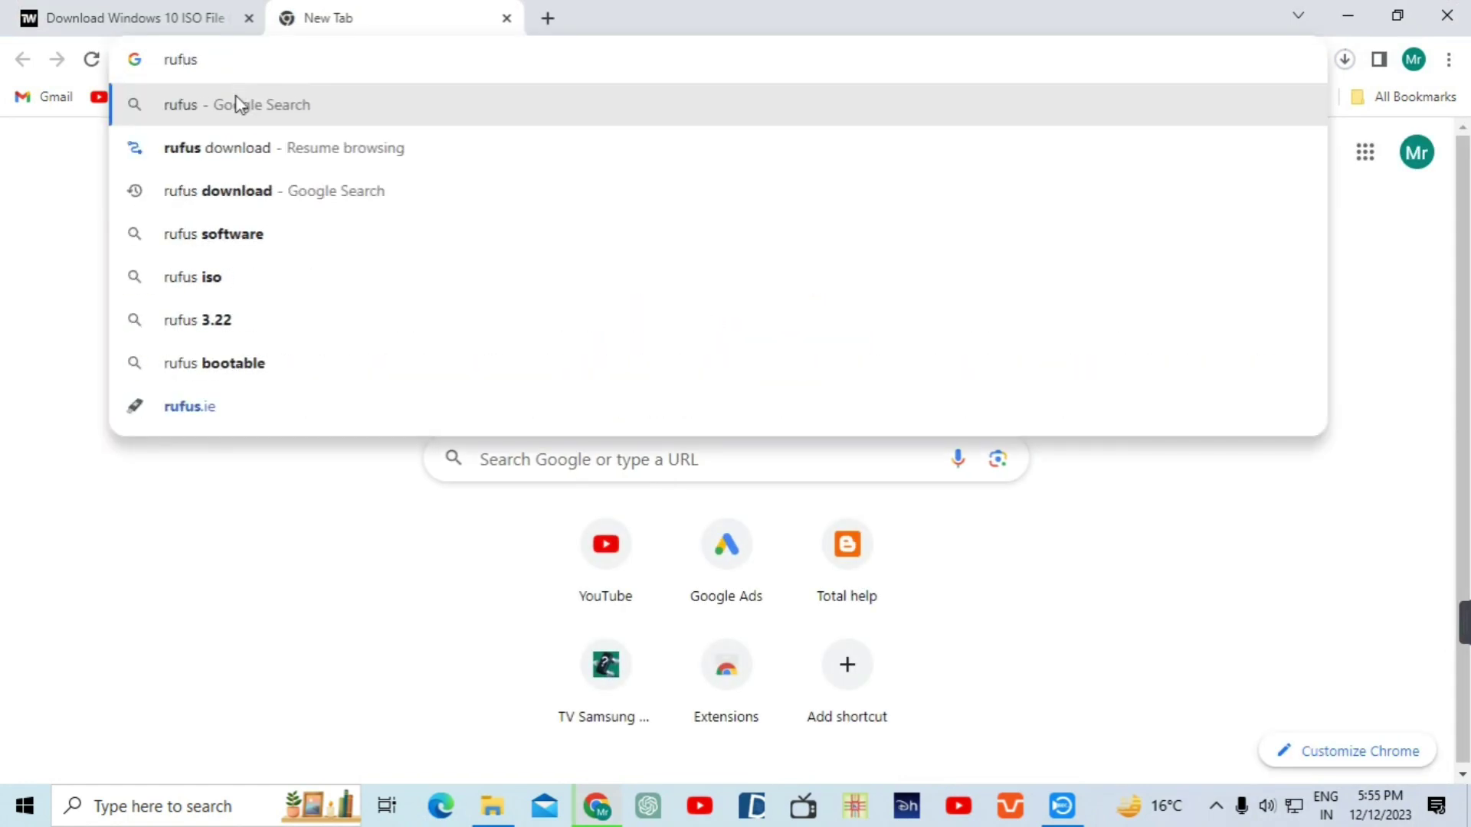
key("Escape")
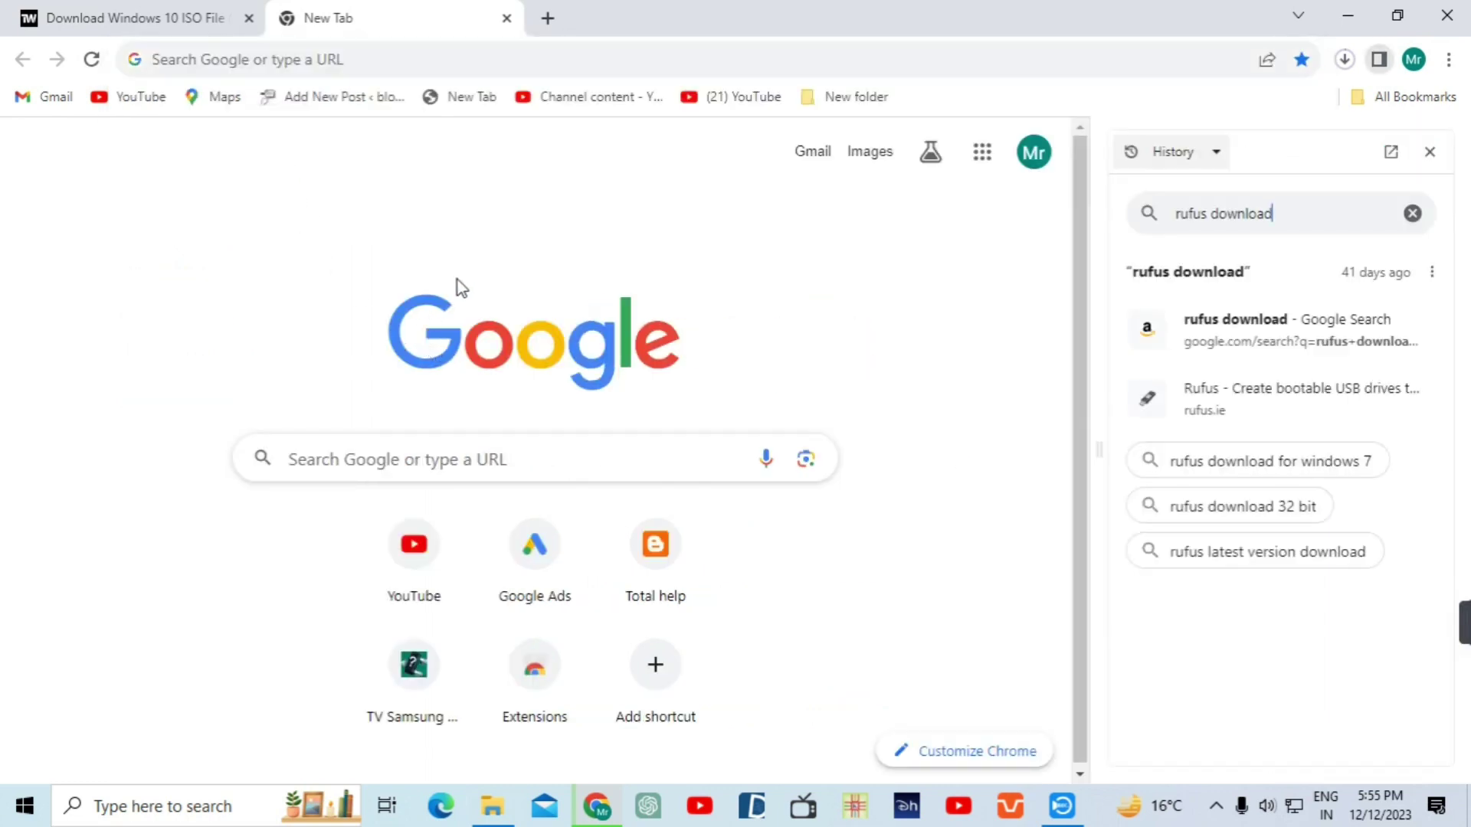
left_click(1214, 341)
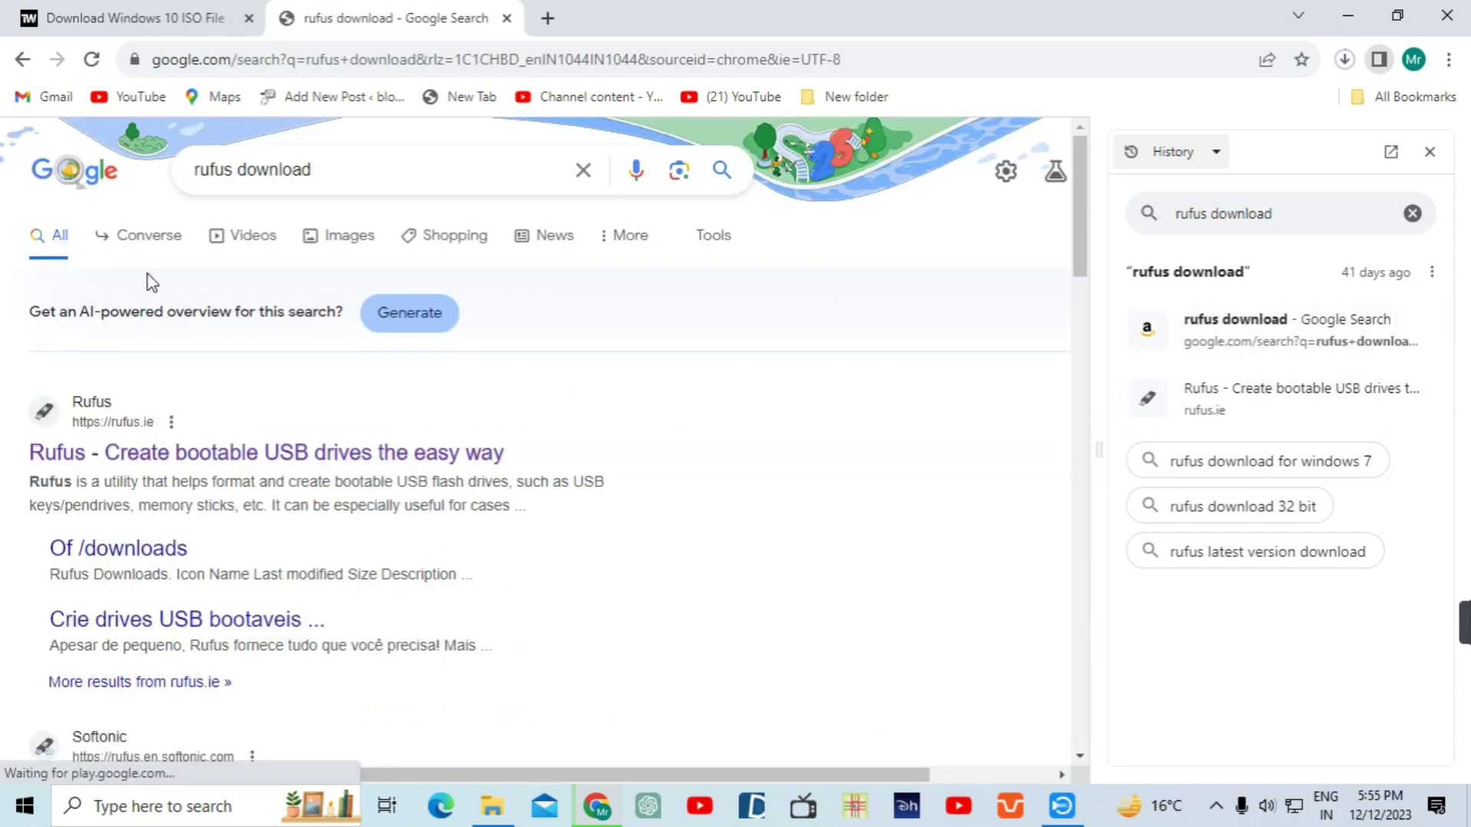
left_click(23, 59)
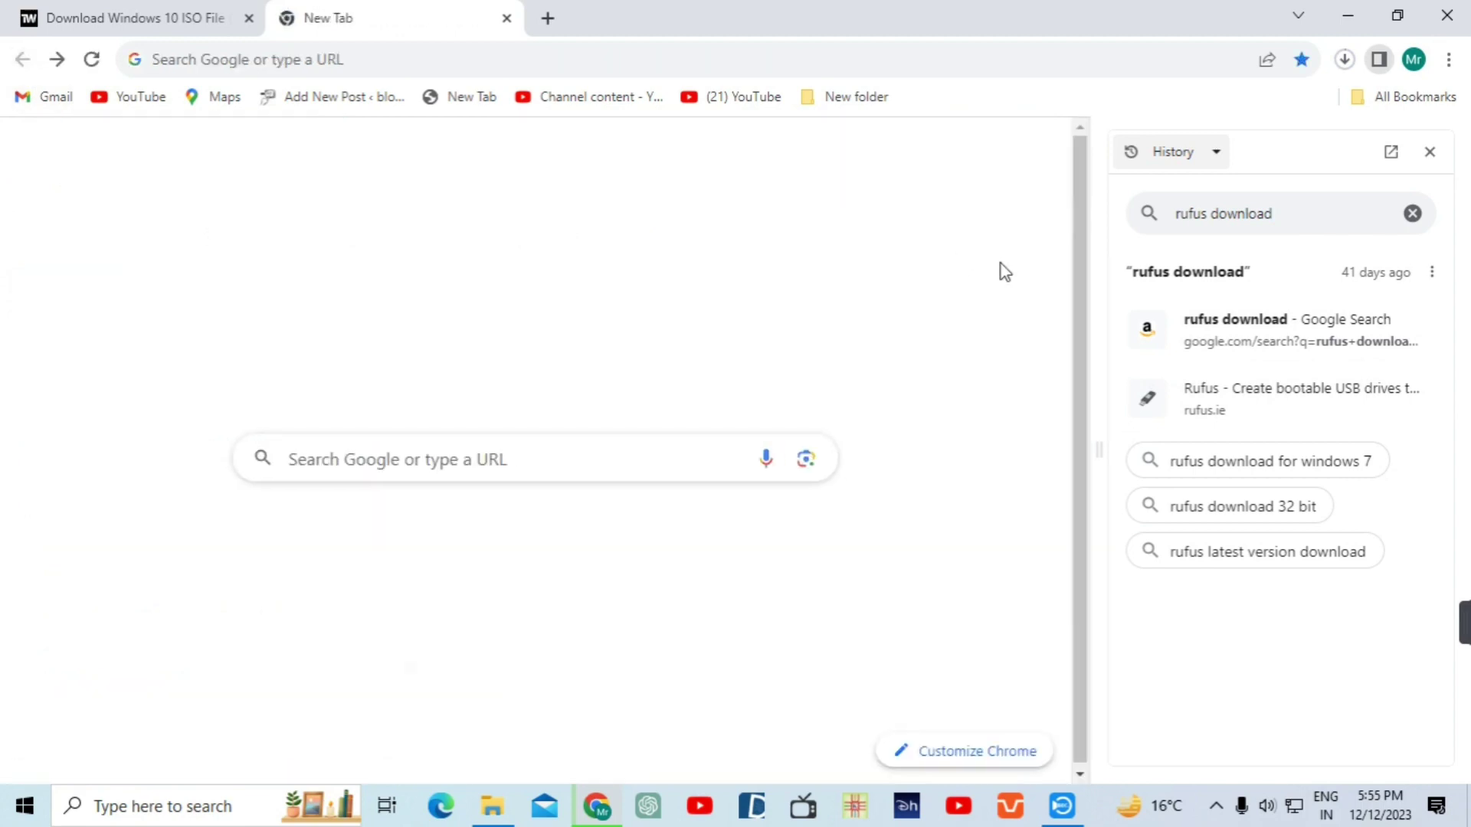
left_click(1226, 331)
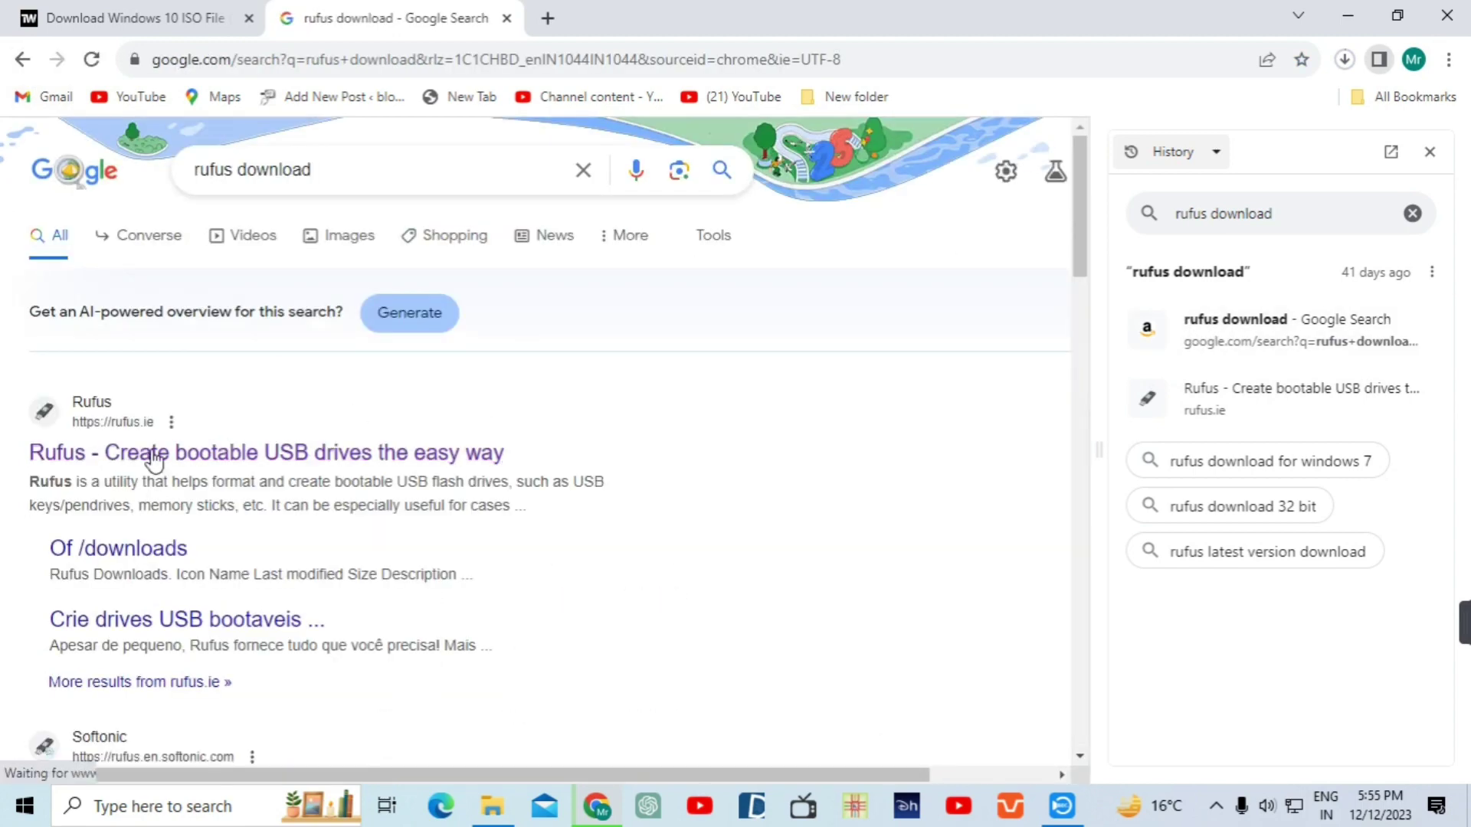
left_click(153, 455)
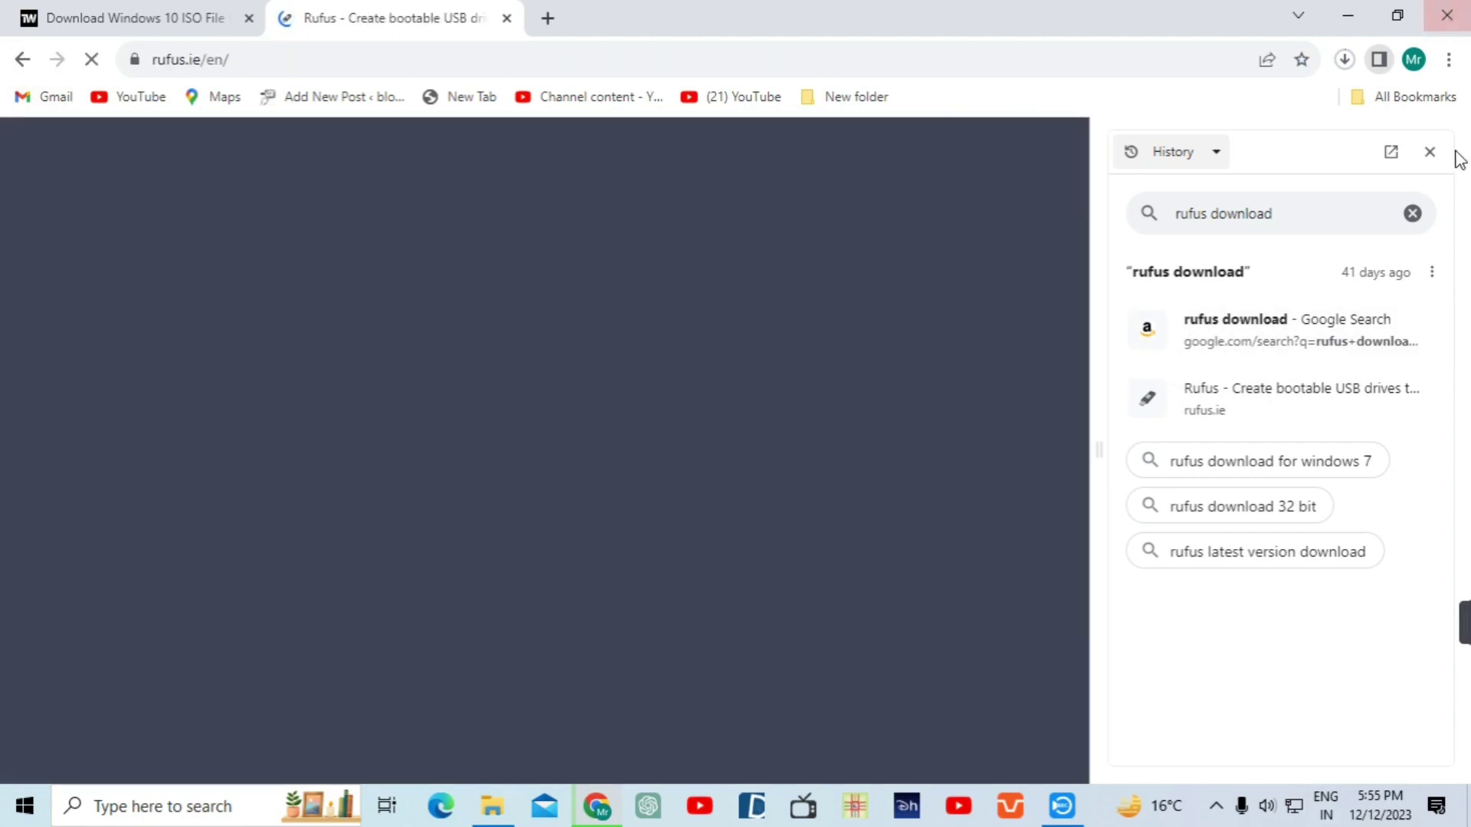
left_click(1429, 153)
- Examine the Rufus page's overview and its list of latest releases with their types, platforms and dates
scroll(528, 423, "down", 5)
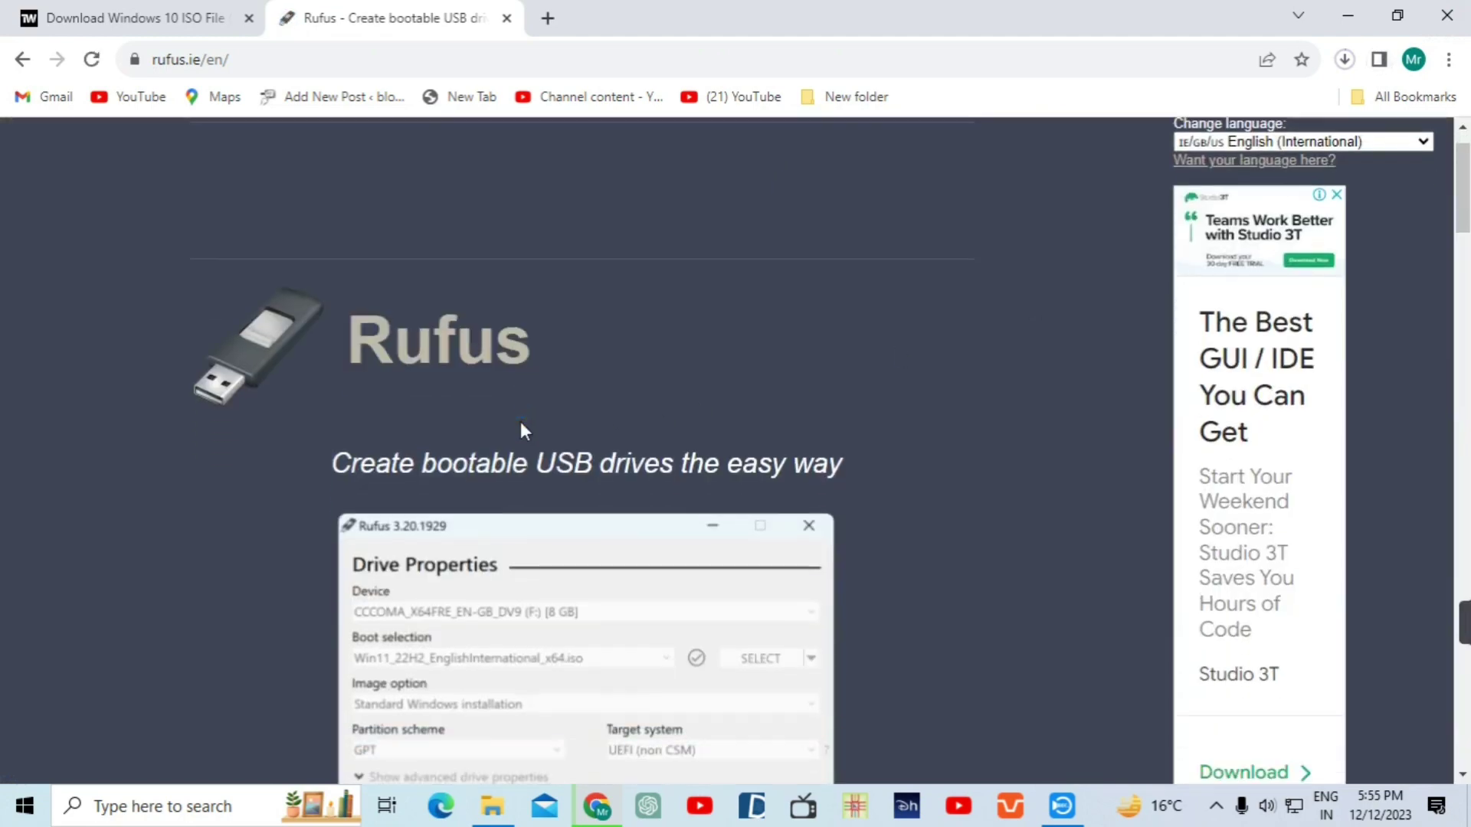
scroll(521, 429, "down", 8)
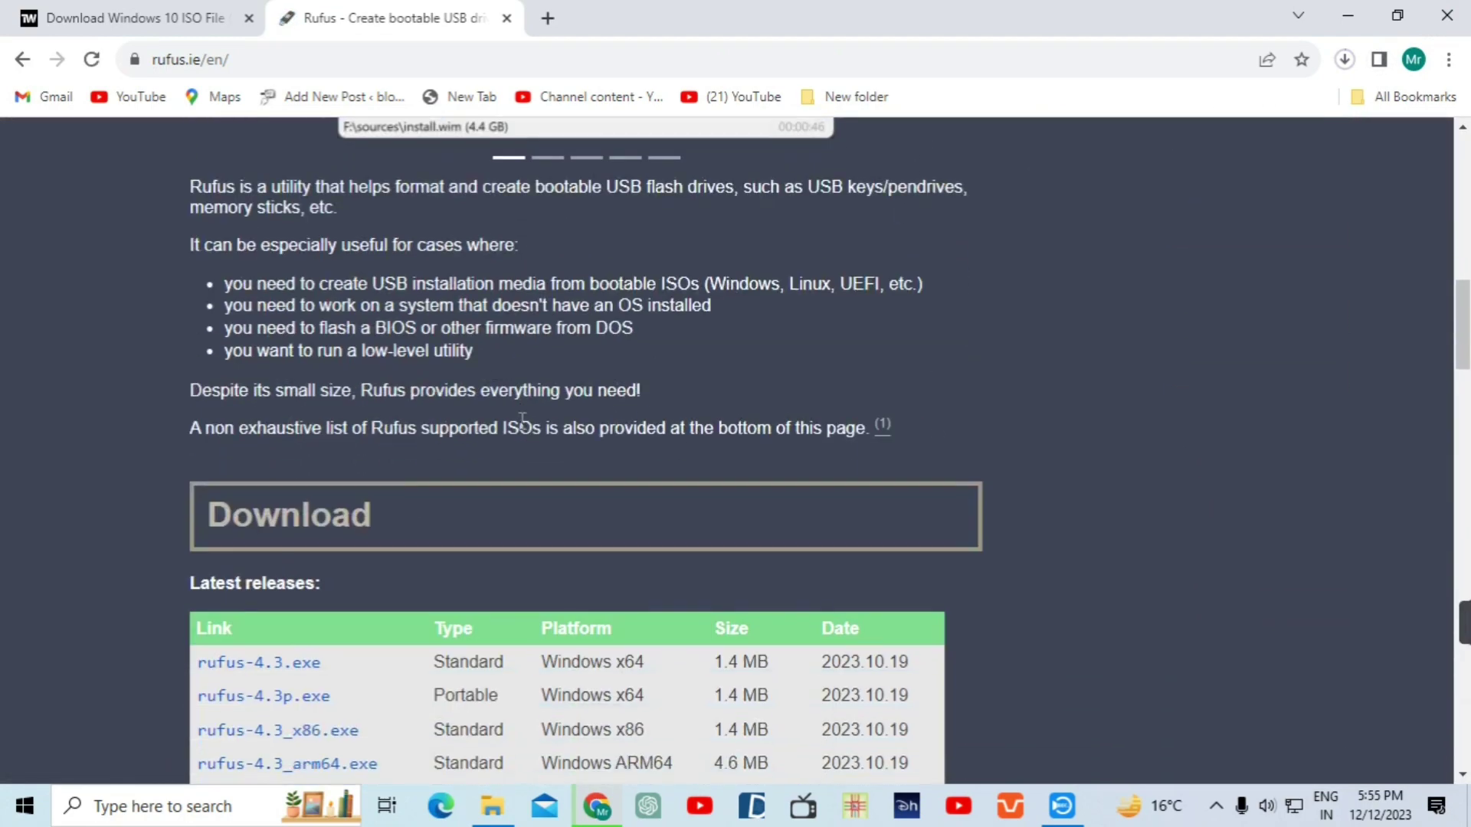
scroll(522, 420, "down", 3)
scroll(320, 323, "up", 8)
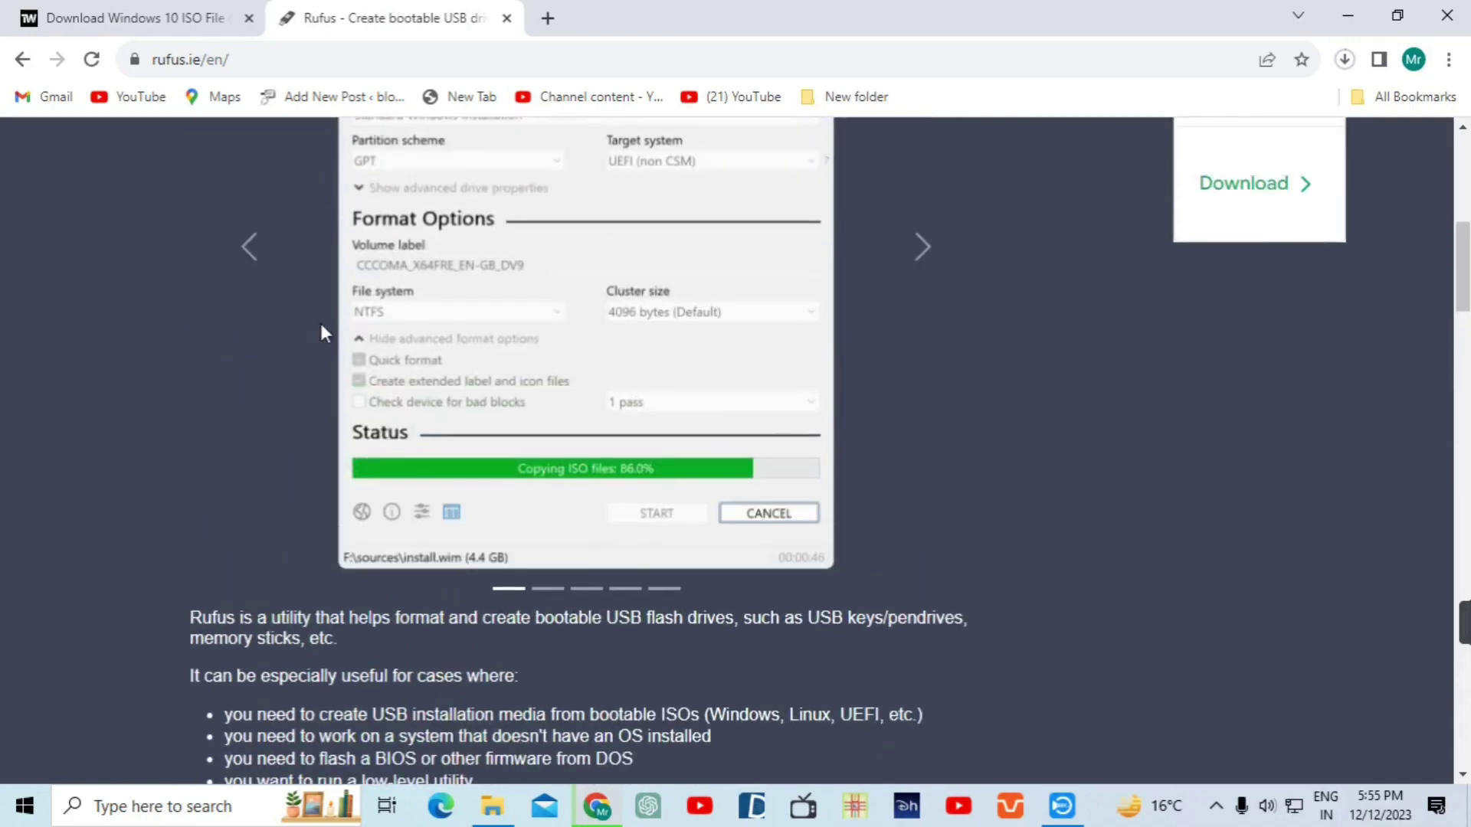
scroll(321, 332, "up", 5)
scroll(558, 306, "down", 2)
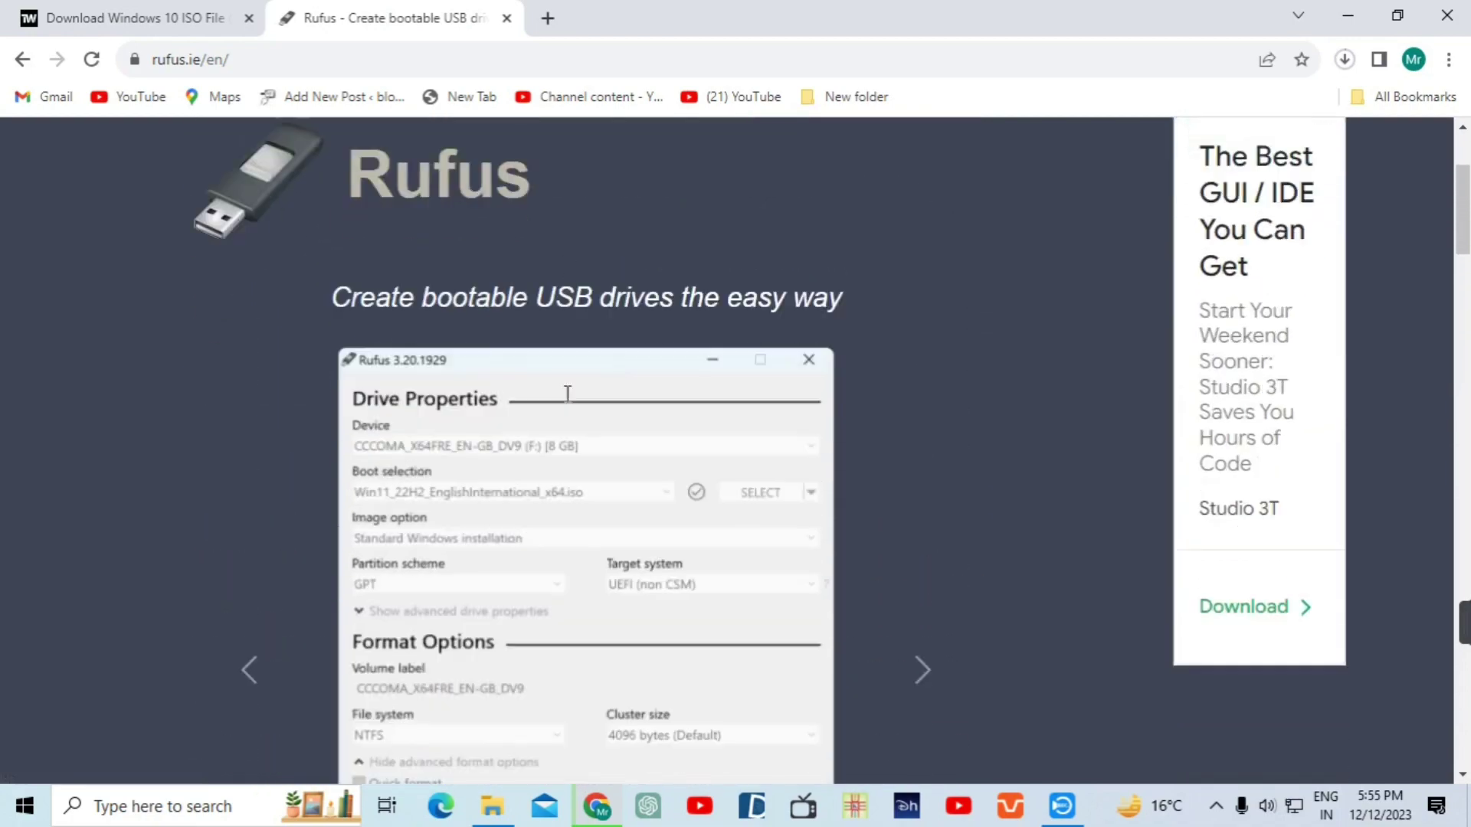
scroll(564, 390, "down", 1)
scroll(503, 403, "up", 1)
scroll(498, 332, "down", 5)
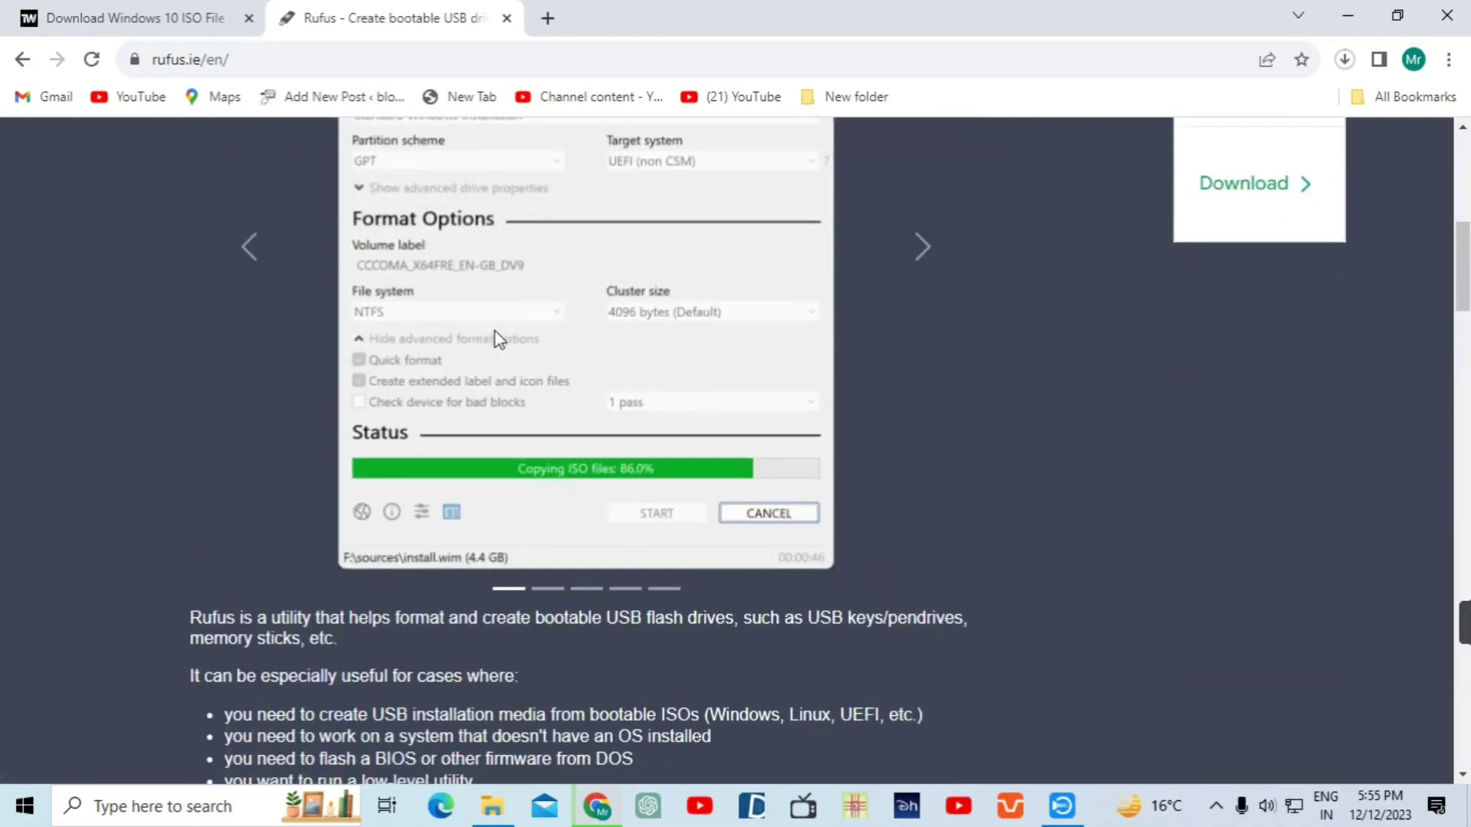
scroll(497, 337, "down", 9)
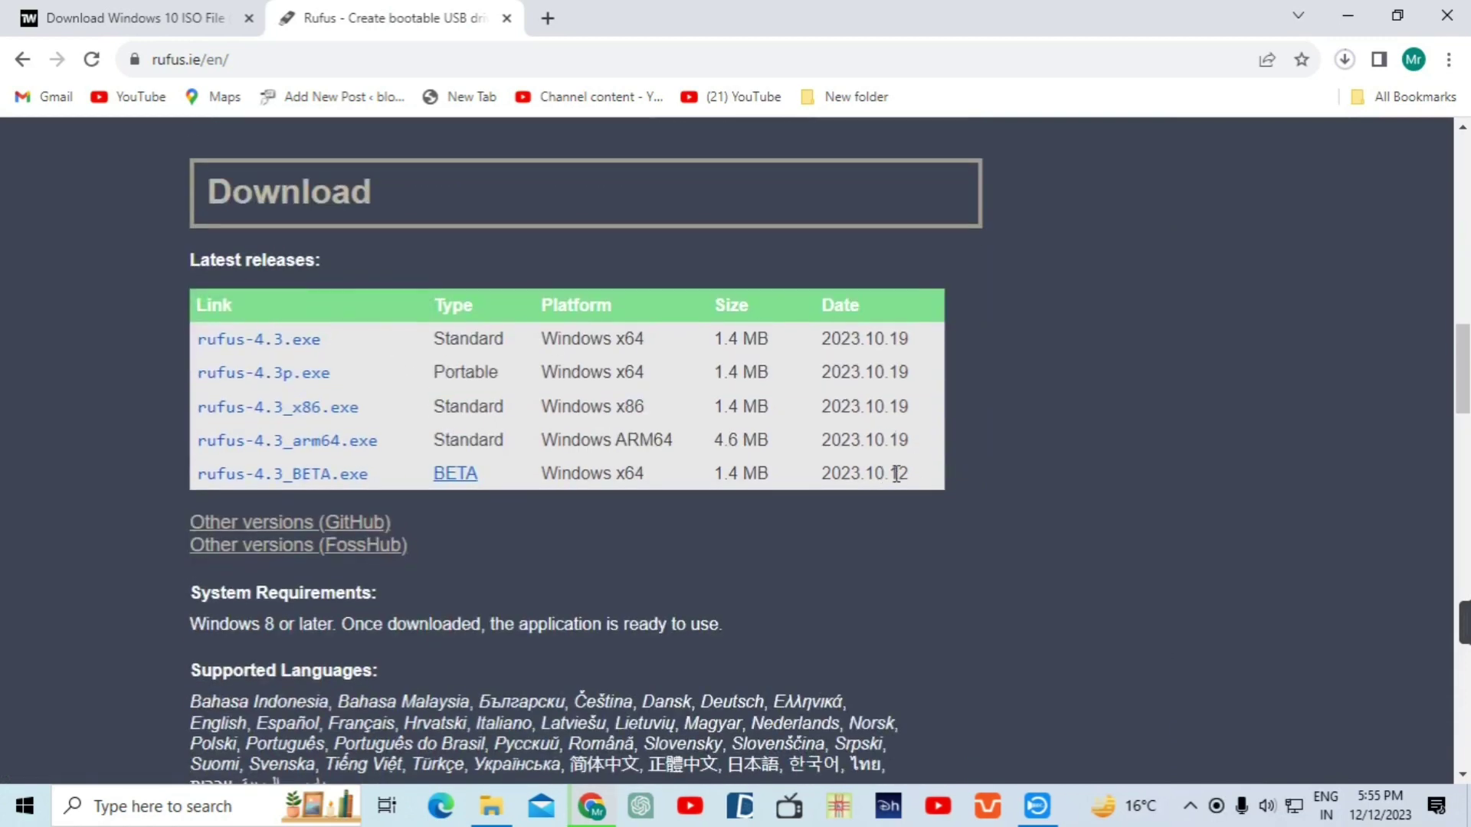
left_click_drag(896, 473, 910, 473)
left_click_drag(804, 341, 902, 336)
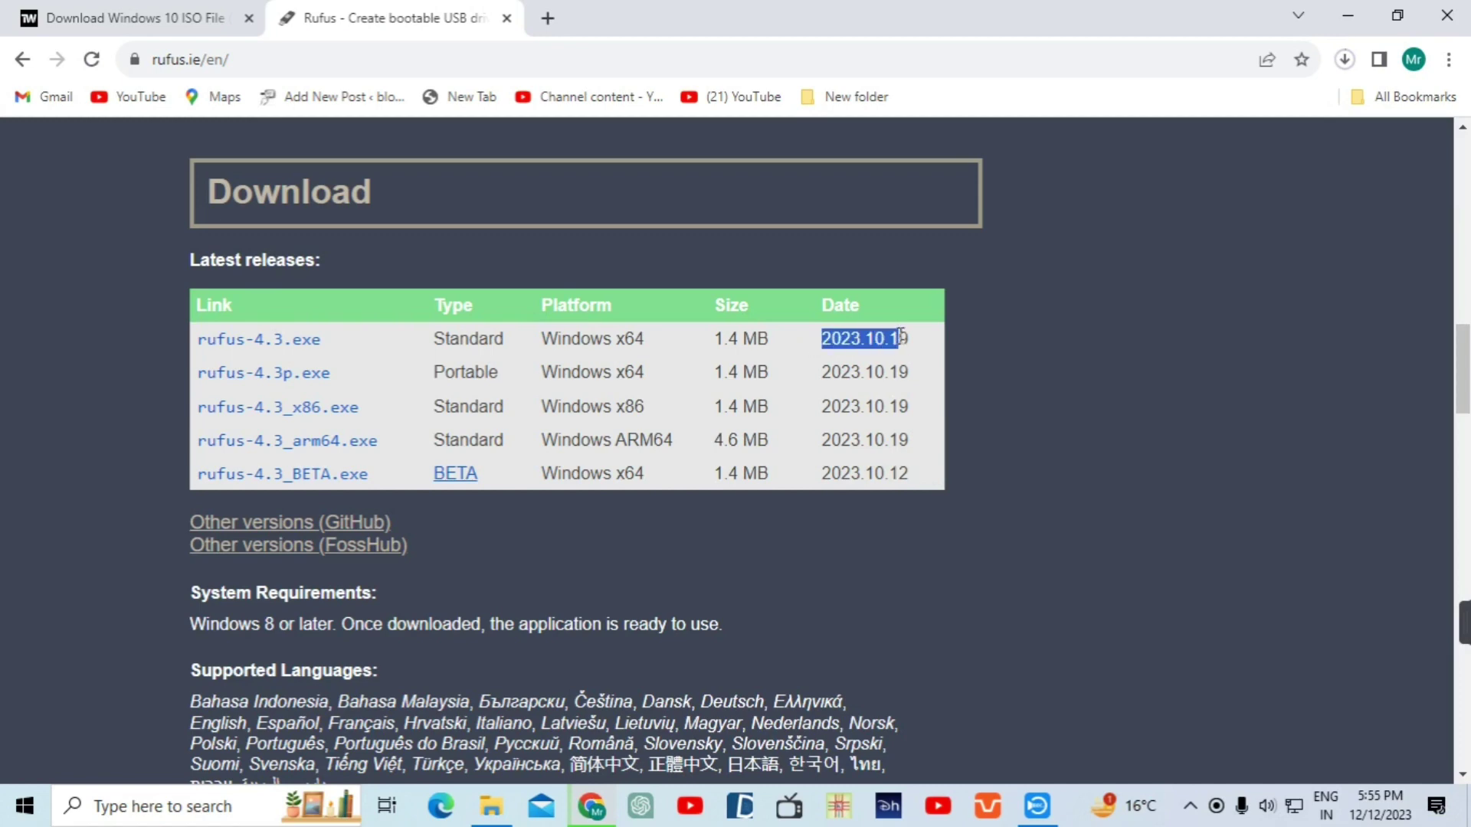
- Download the standard Windows x64 release rufus-4.3.exe, dismissing the ad, and run the downloaded file
left_click(268, 342)
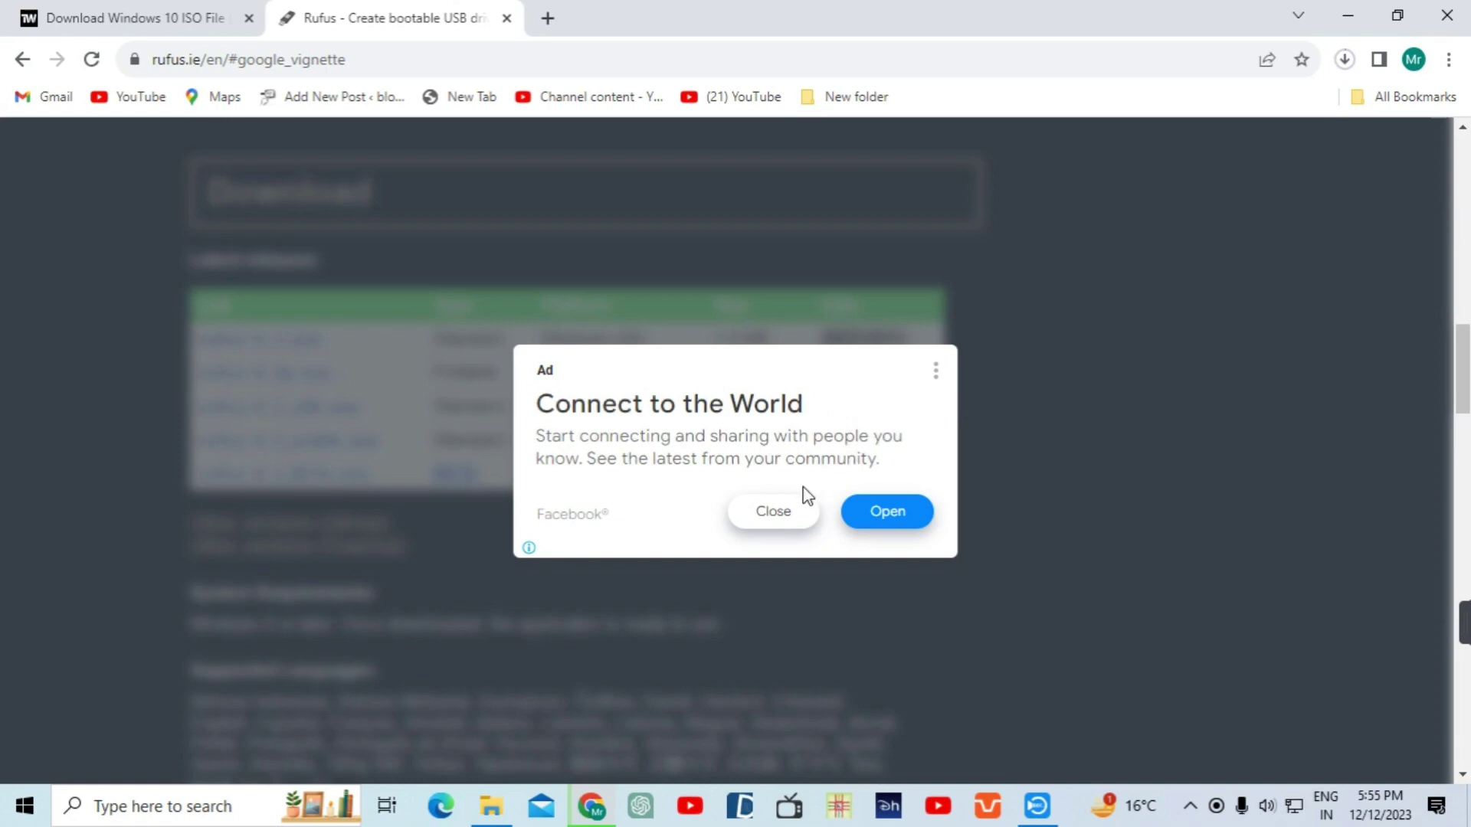
left_click(773, 521)
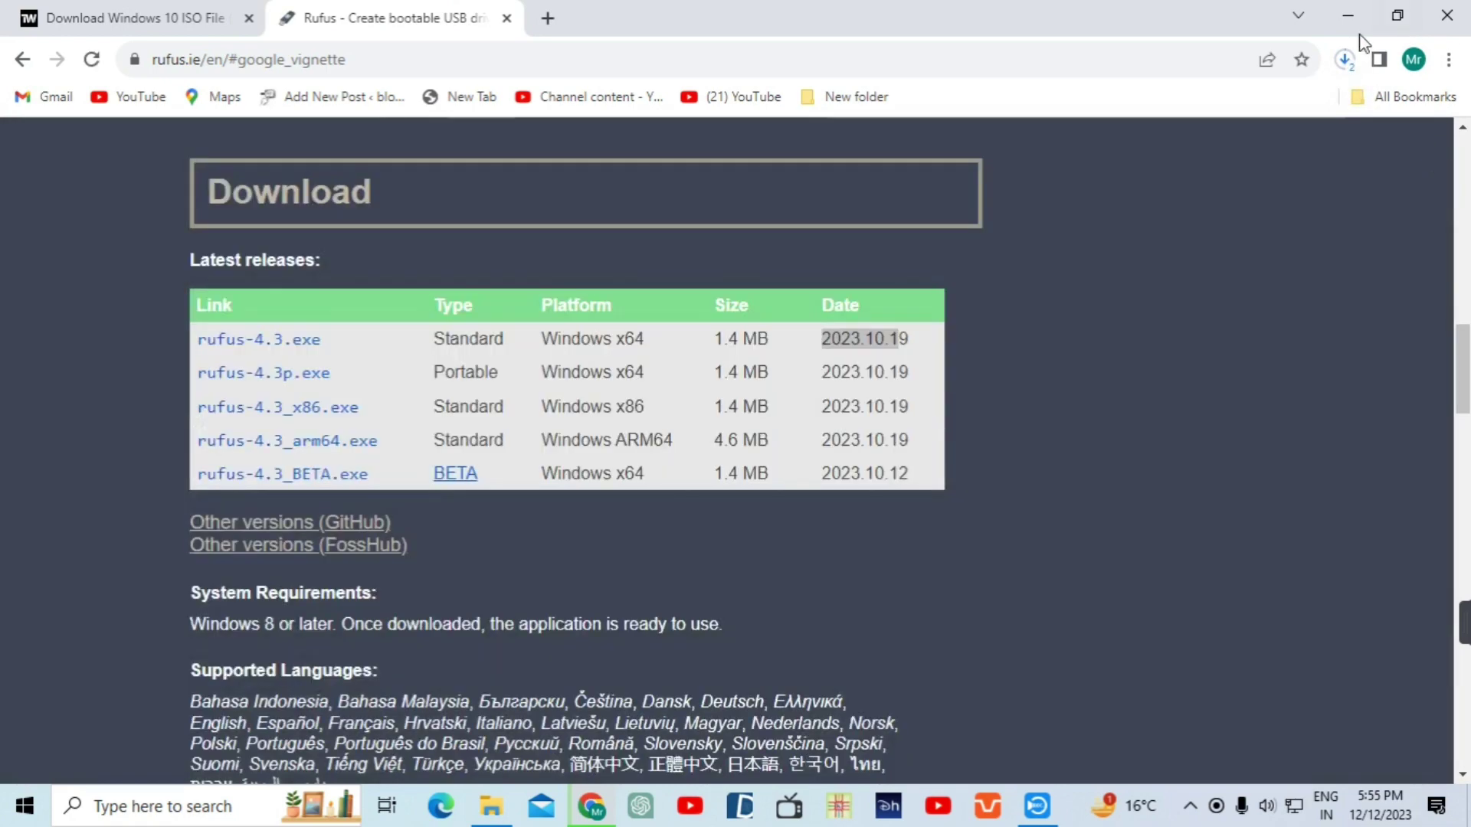
left_click(1344, 59)
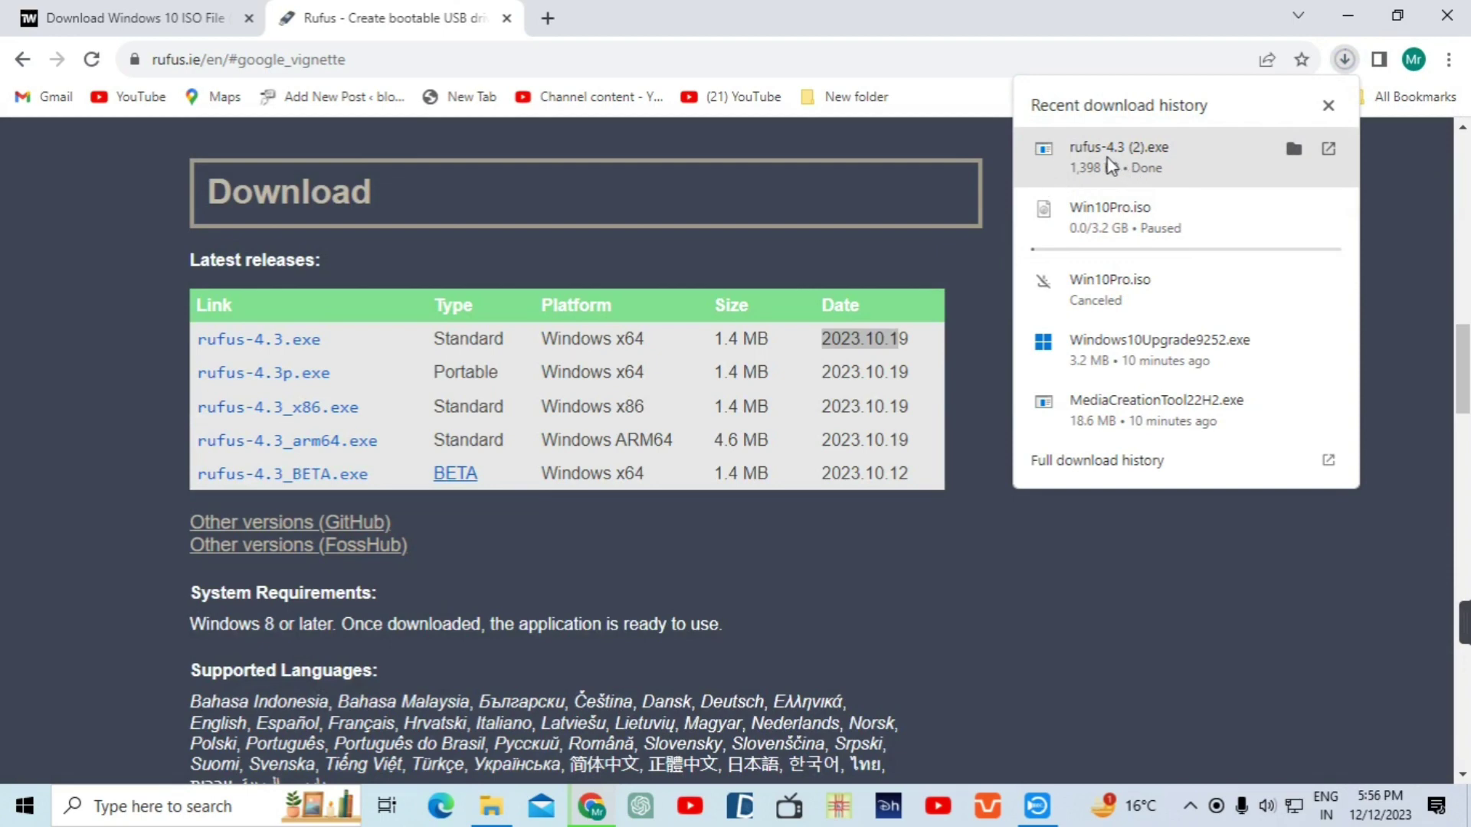
left_click(1108, 163)
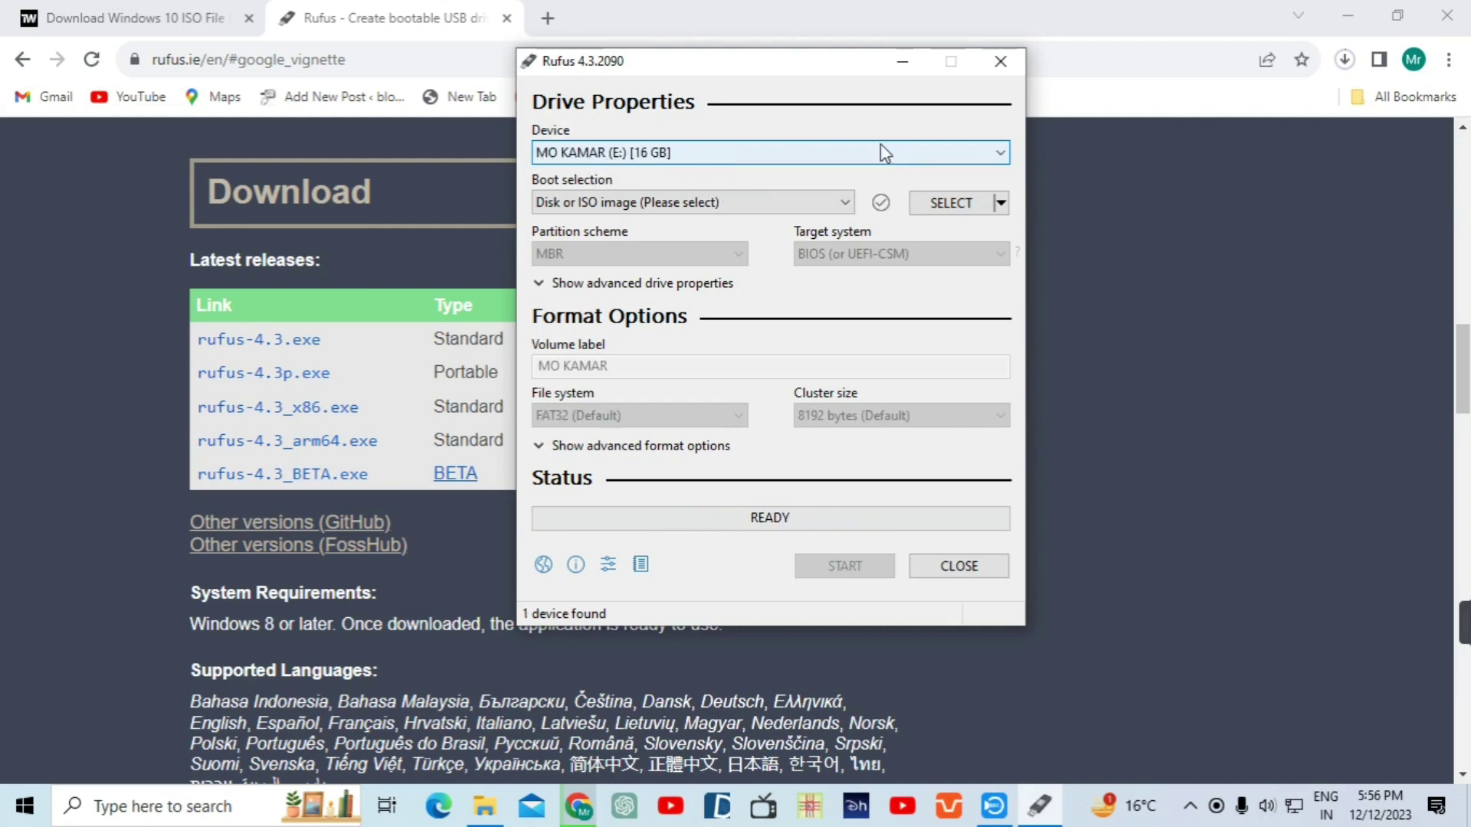
- Keep the boot selection on disk or ISO image and load Win10_22H2_English_x64 from the "windos 10 iso file" folder on Local Disk (B:)
left_click(840, 202)
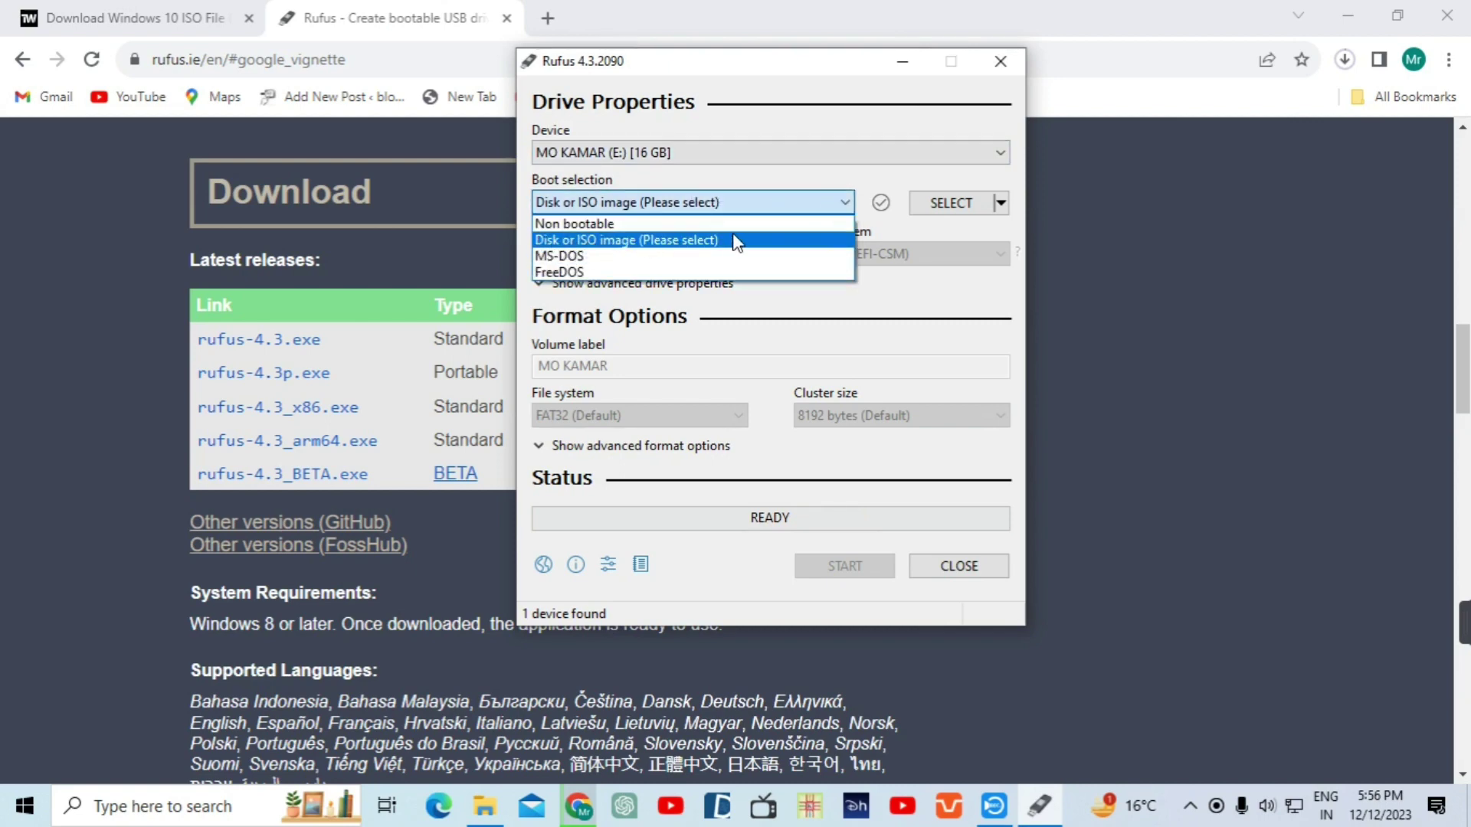
left_click(756, 201)
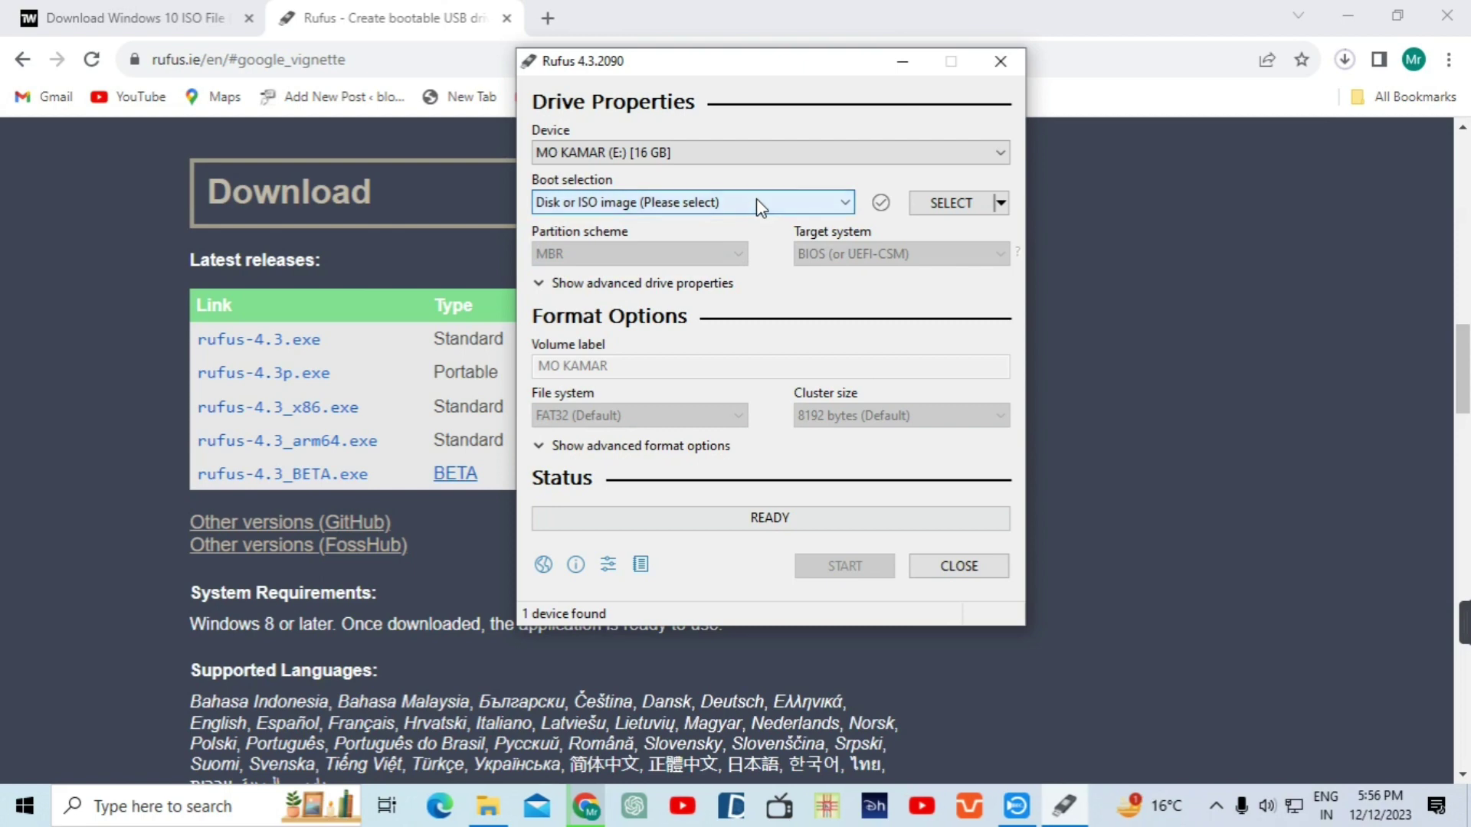
left_click(979, 210)
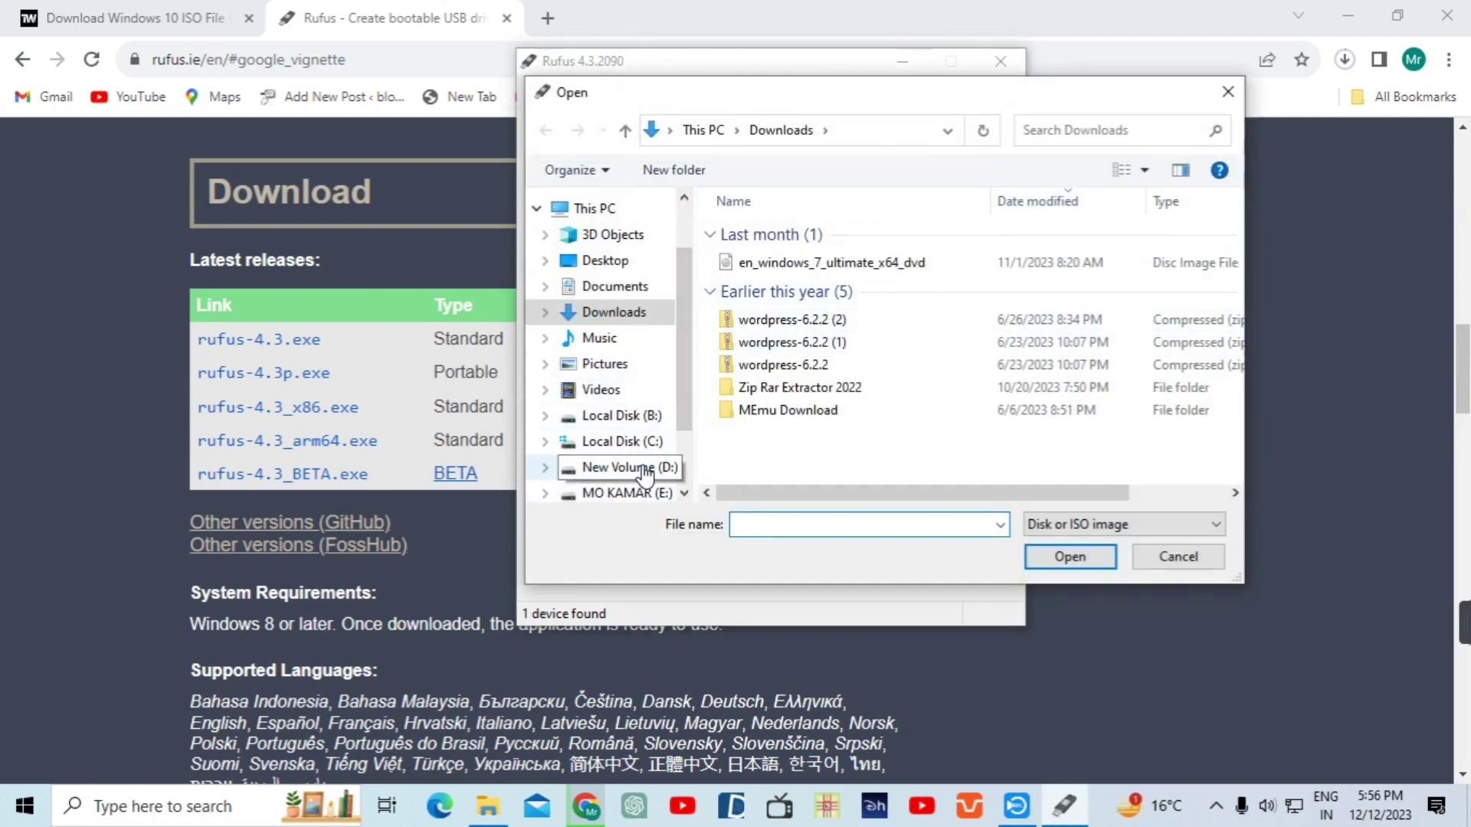
left_click(637, 418)
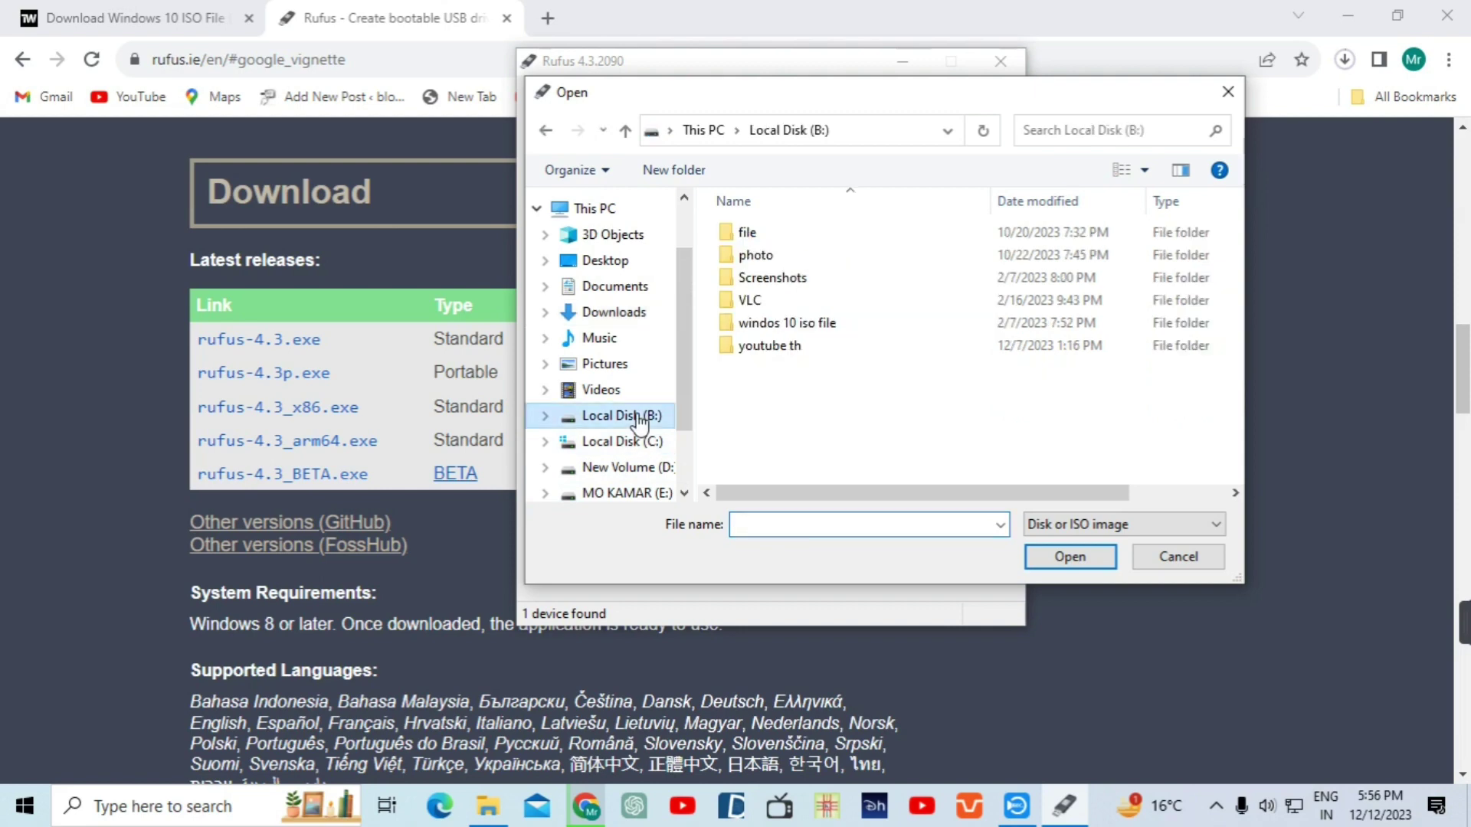
left_click(781, 329)
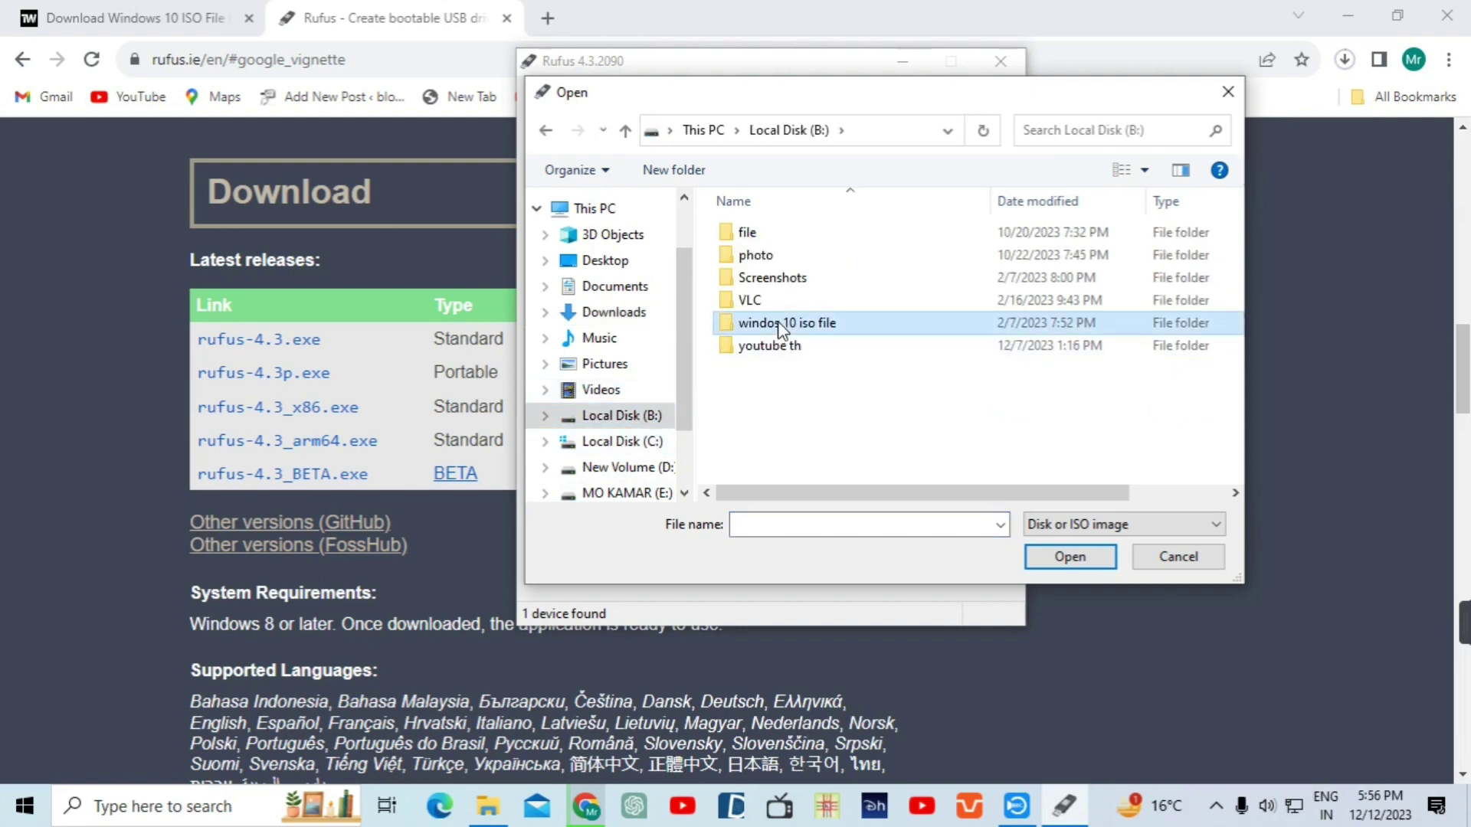
left_click(781, 329)
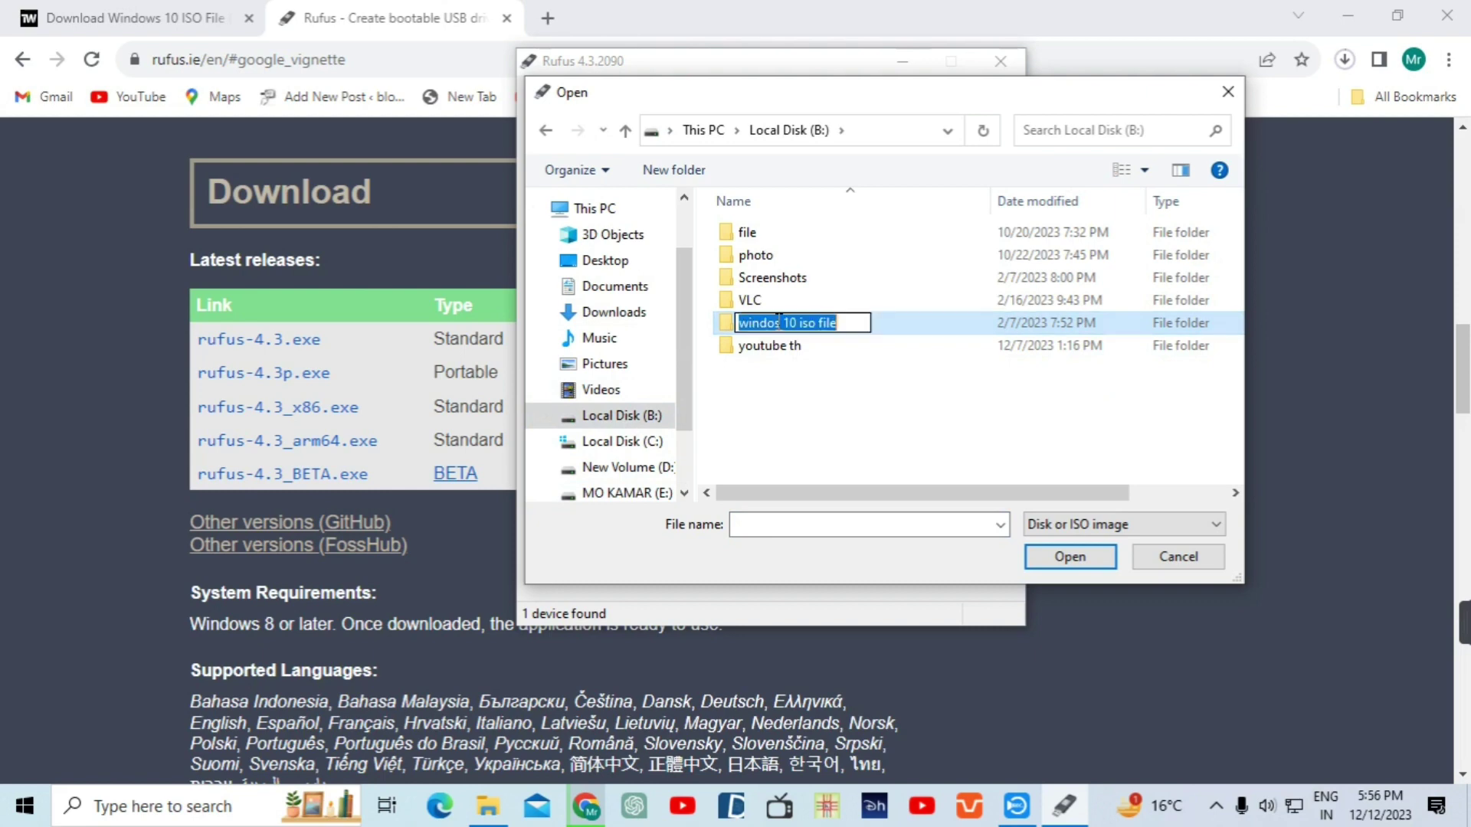
left_click(895, 337)
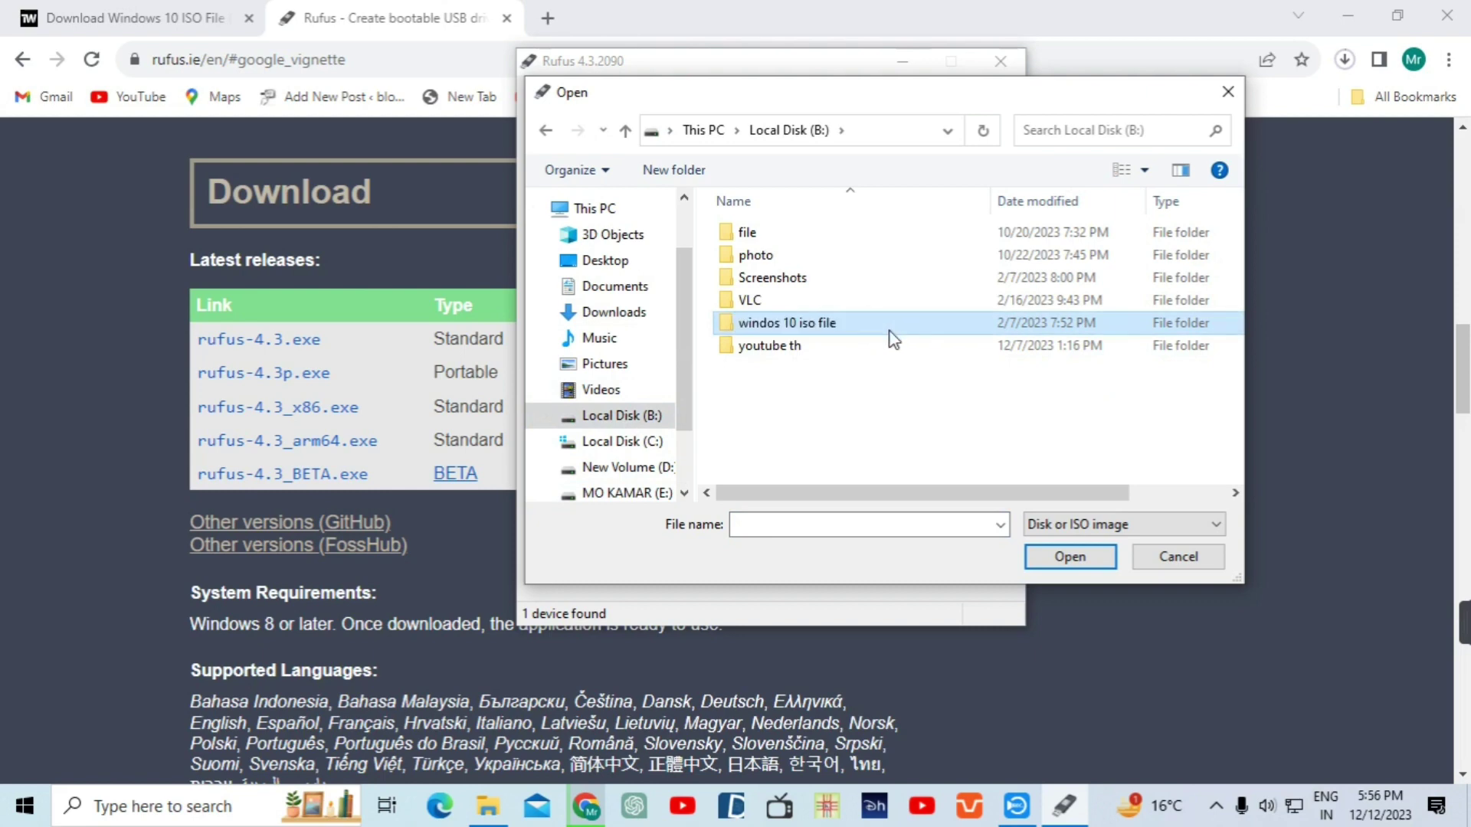
left_click(1051, 559)
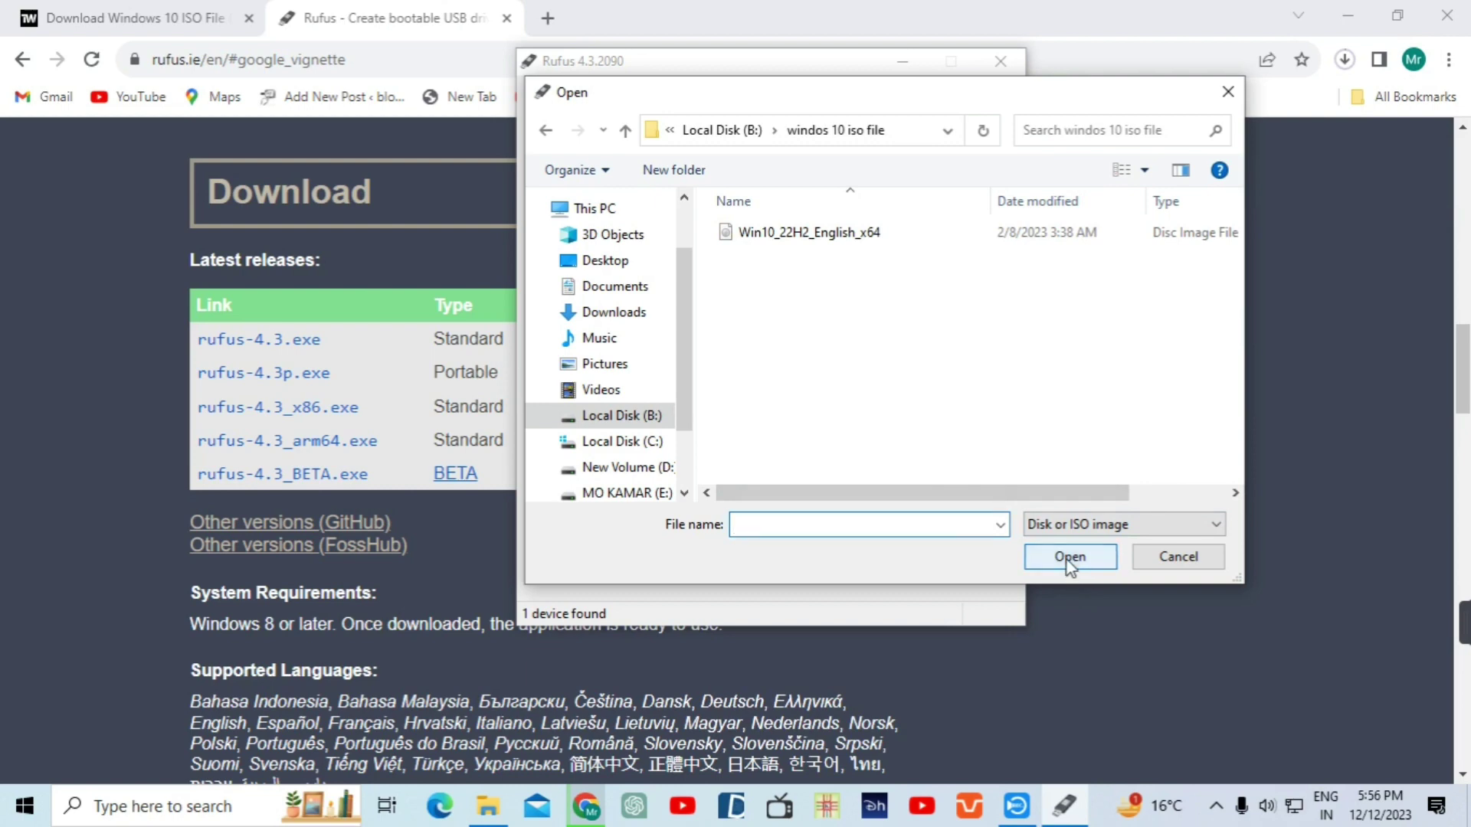
left_click(868, 233)
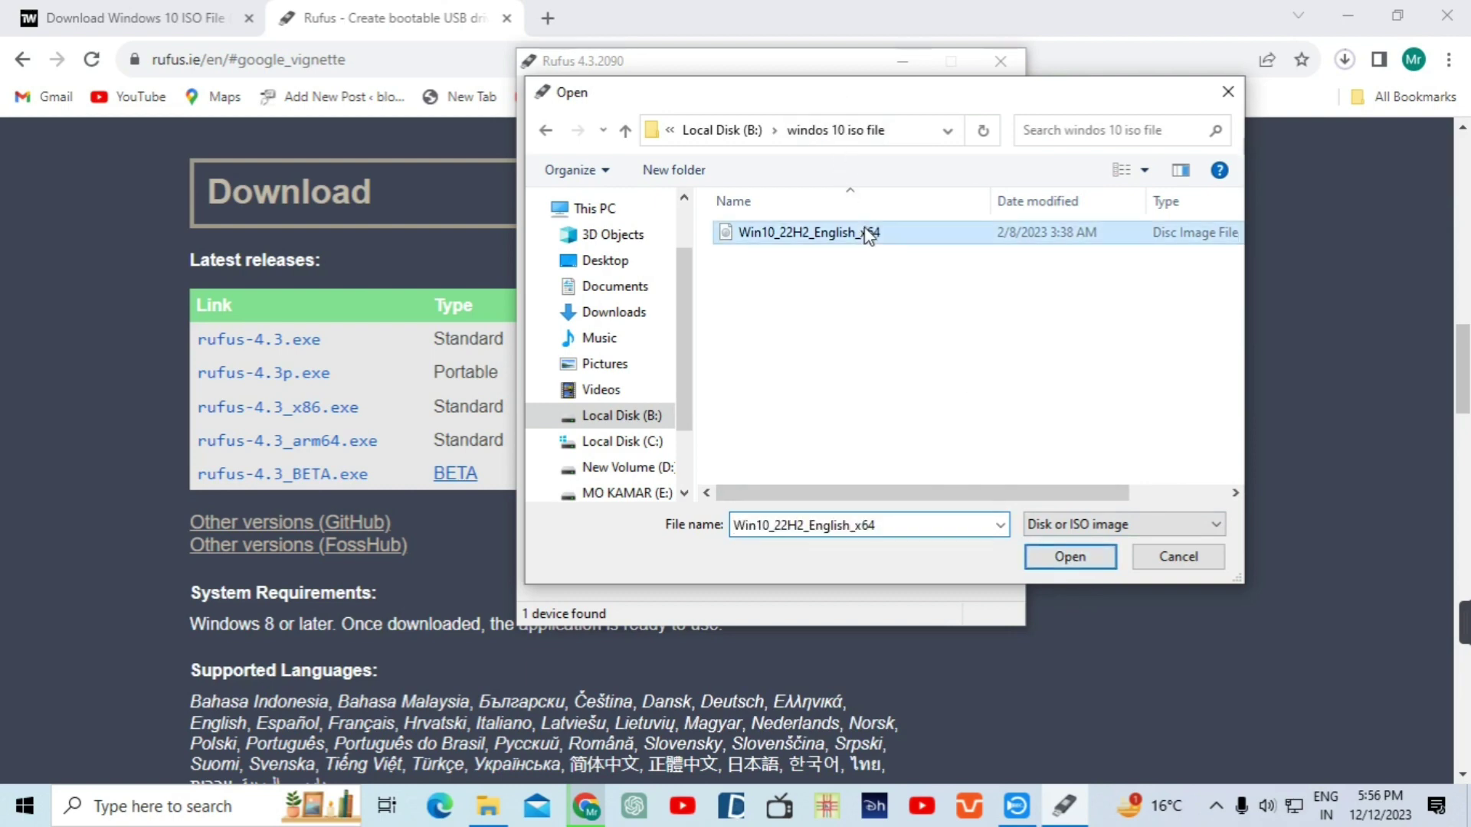
left_click(1068, 554)
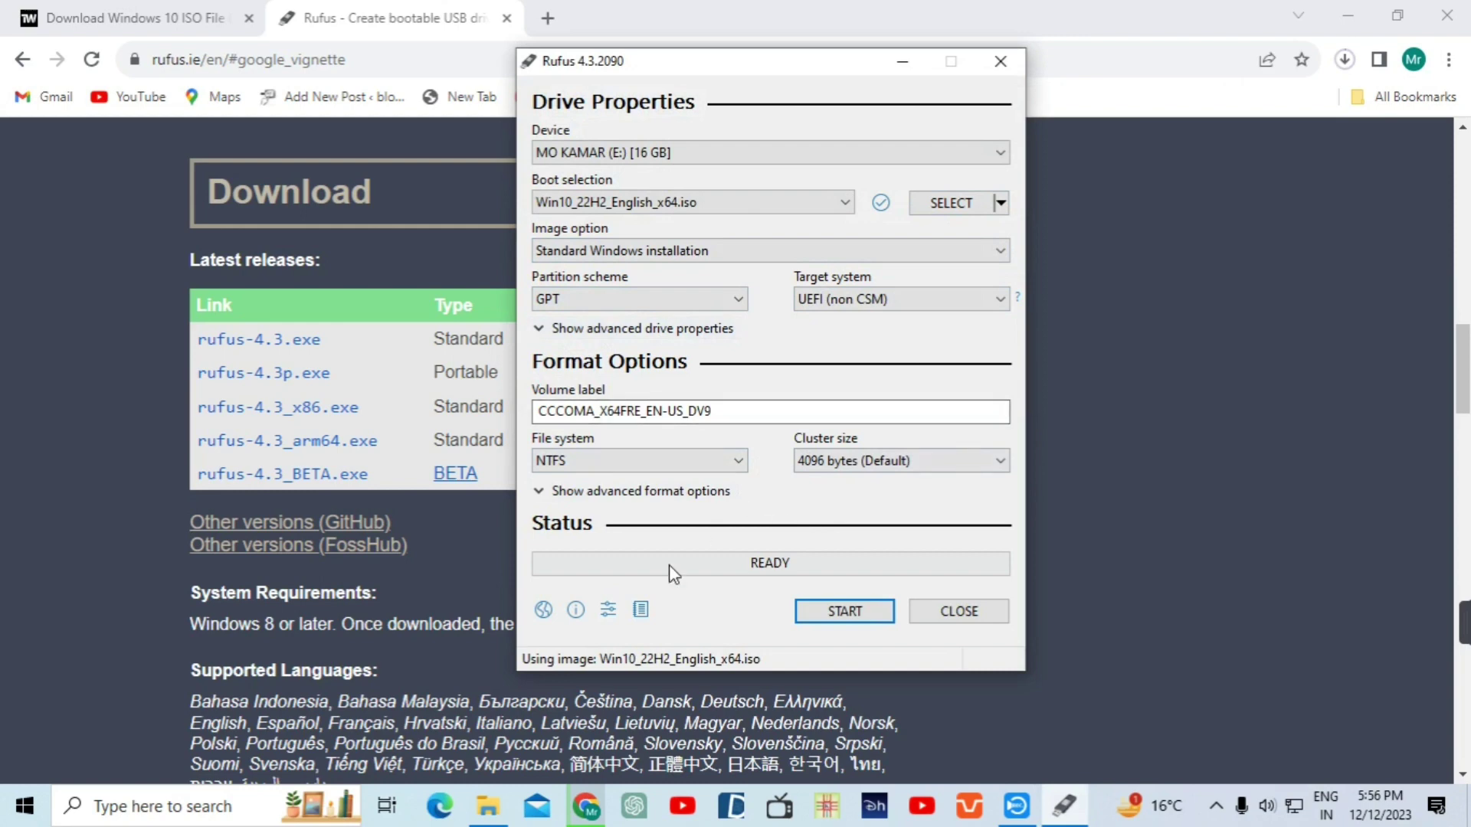
- Start writing the ISO to the USB drive (E:) without any Windows installation customizations, and confirm erasing all its data
left_click(858, 615)
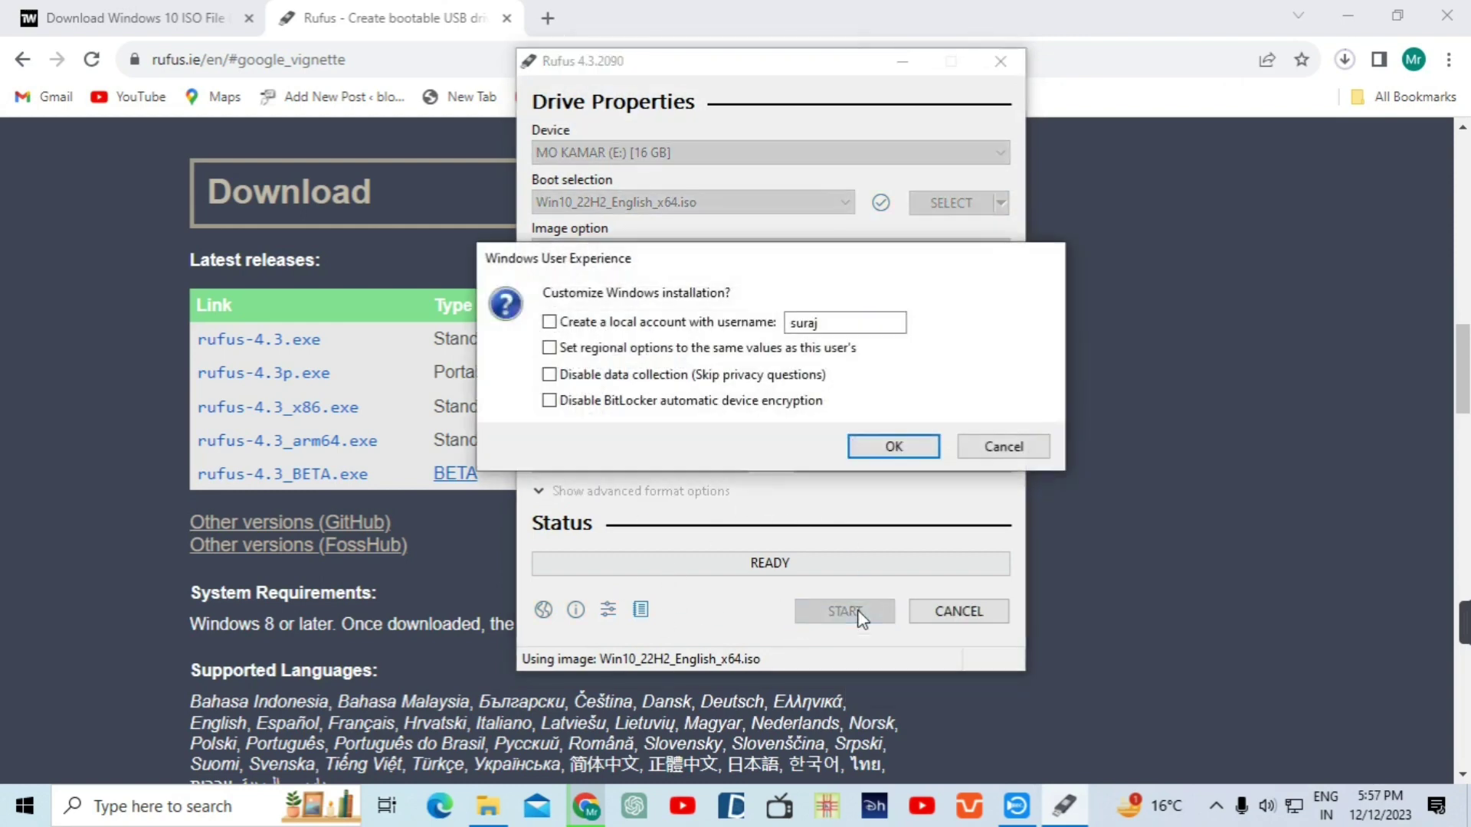
left_click(889, 448)
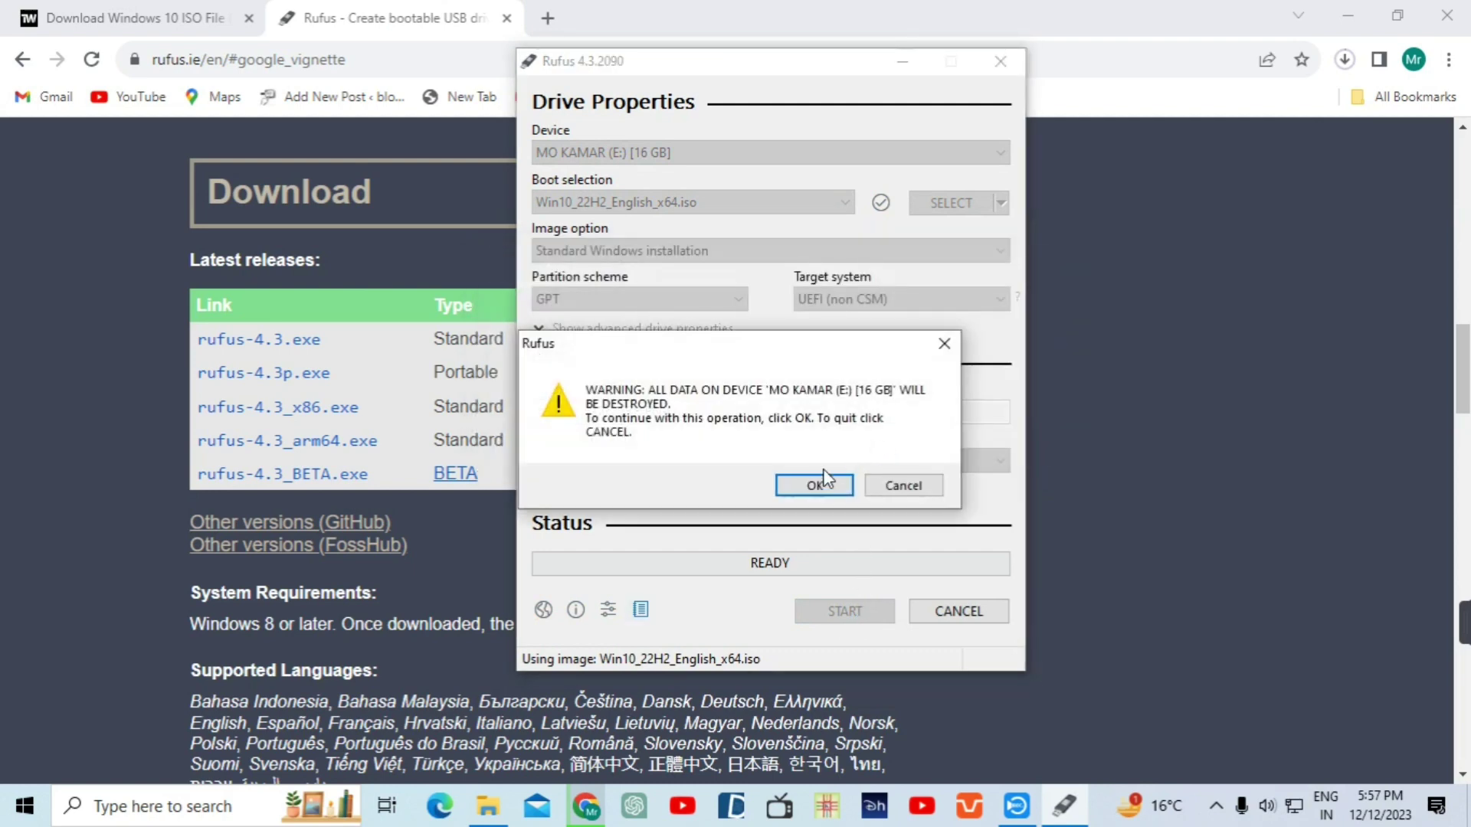
left_click(812, 489)
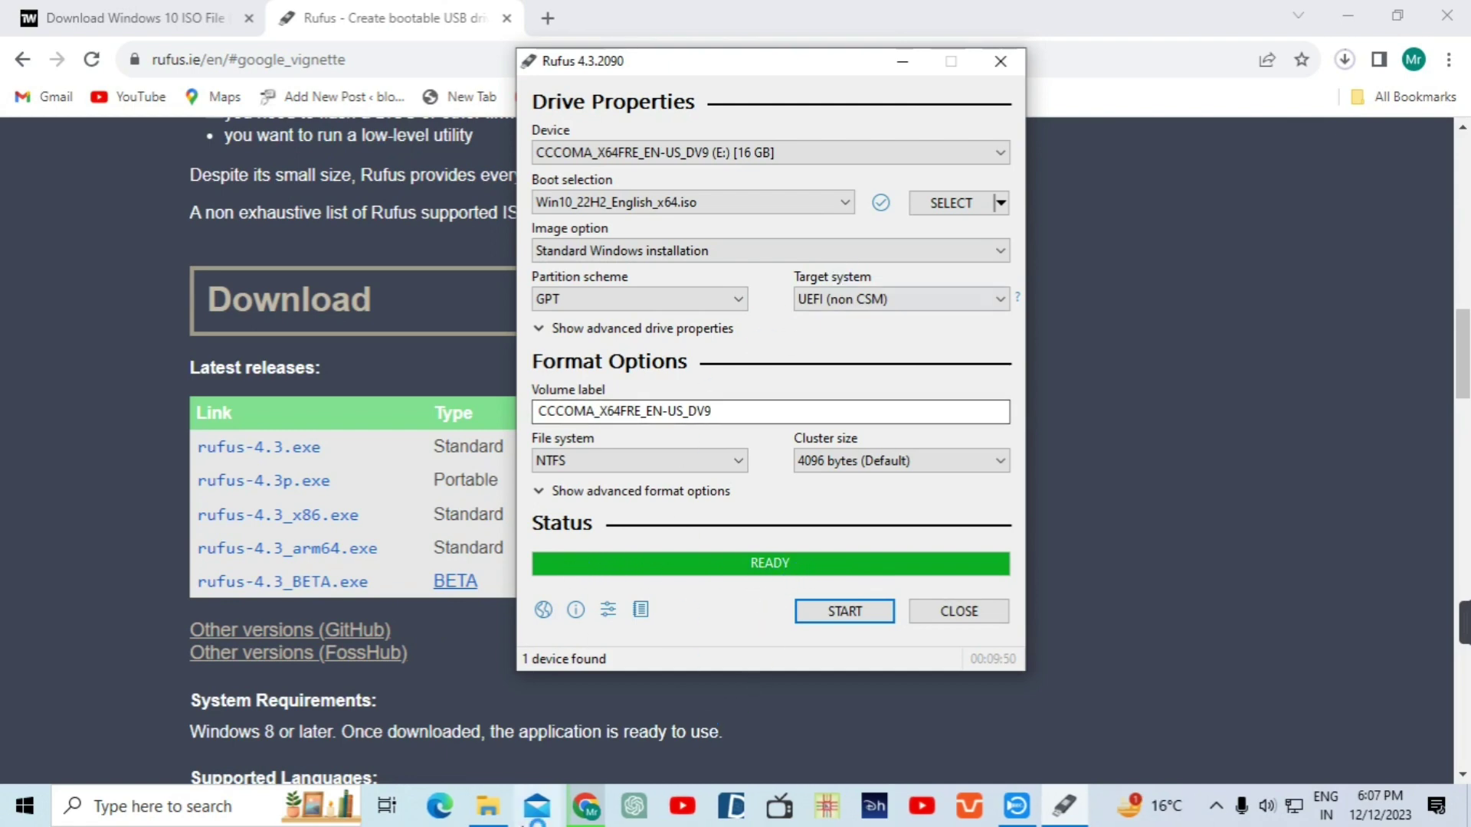
- Minimize Chrome to uncover File Explorer and close Rufus
left_click(585, 812)
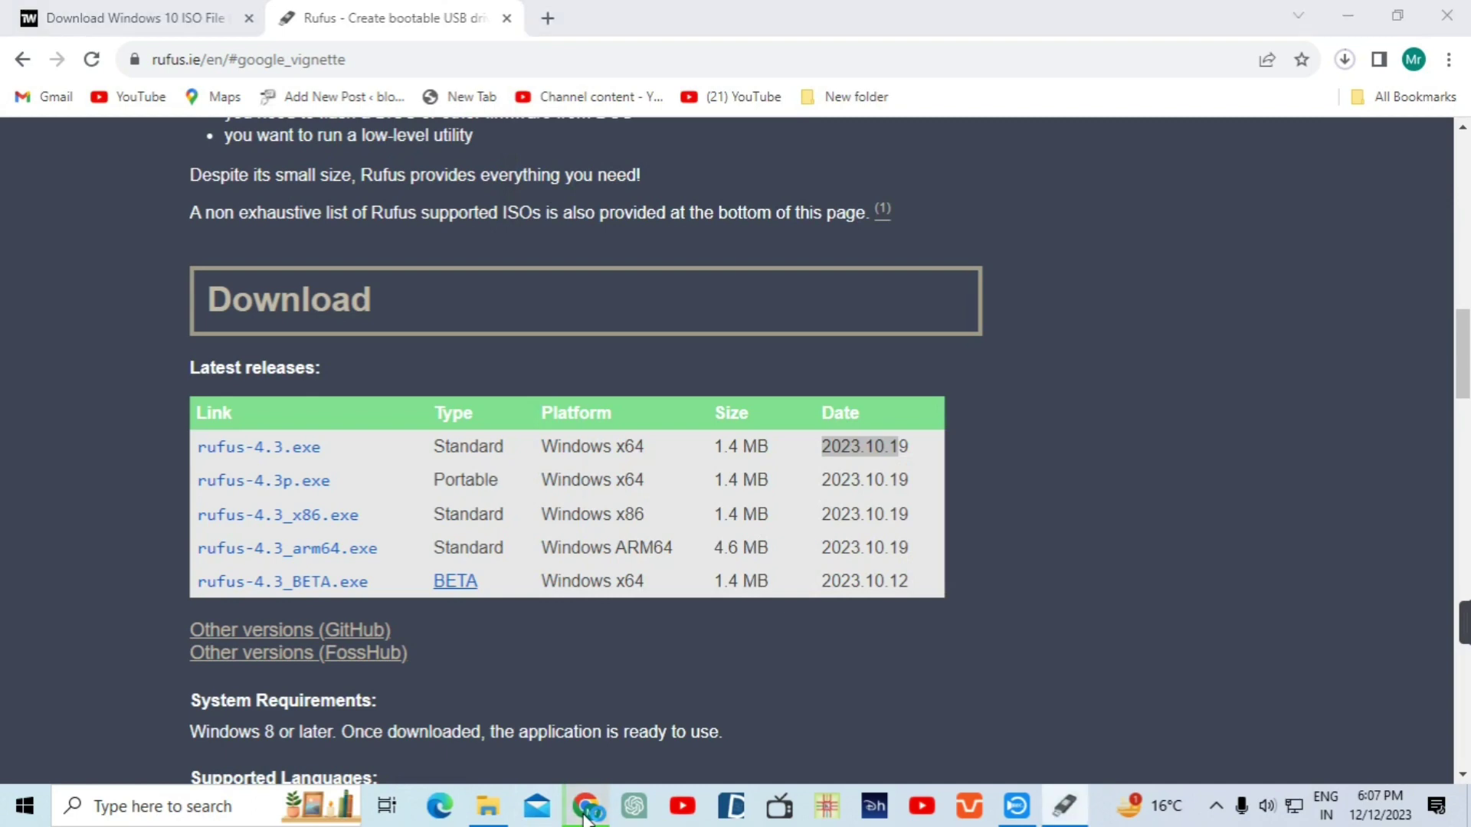
left_click(584, 812)
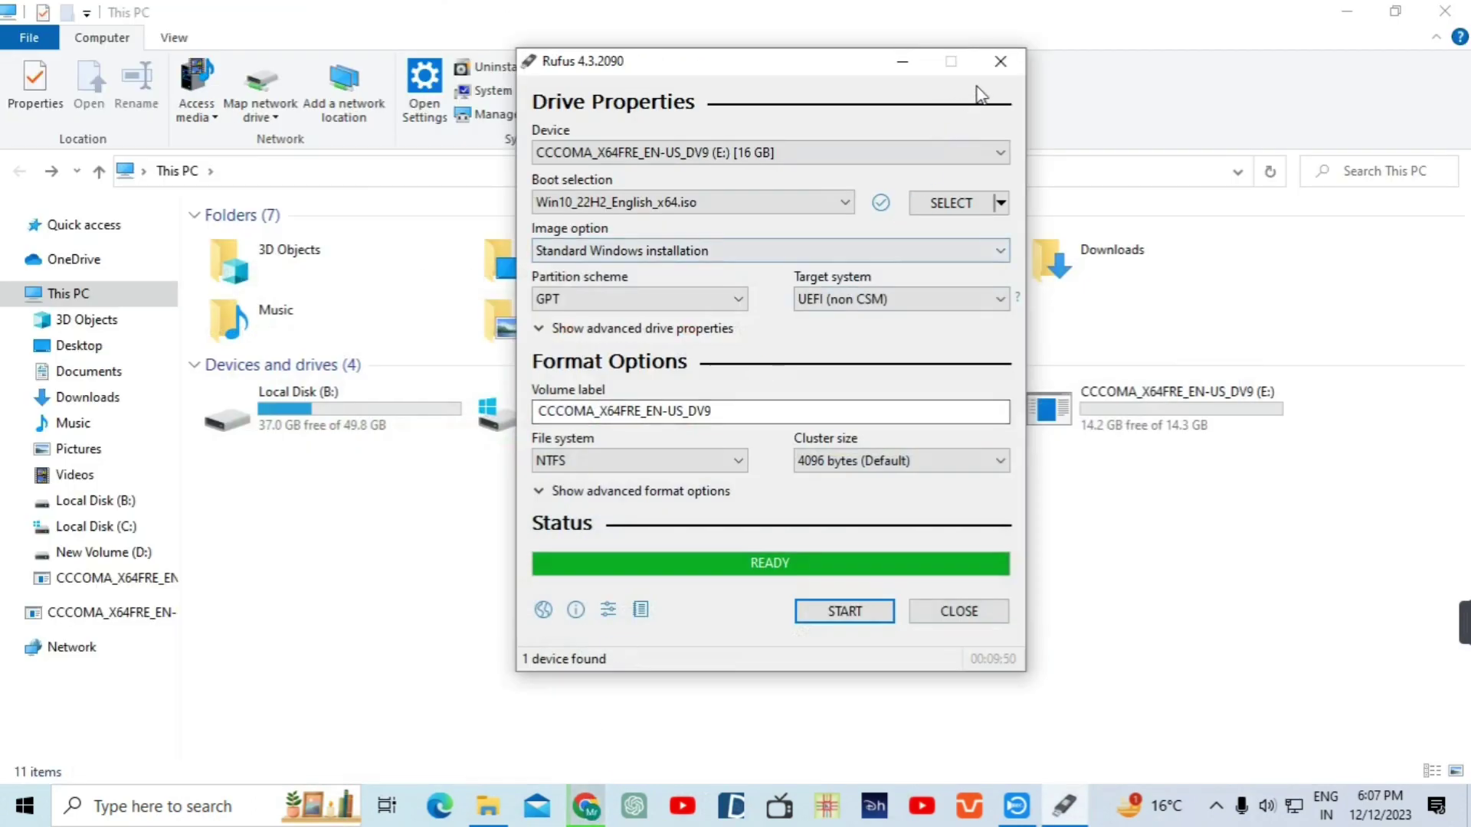
left_click(999, 61)
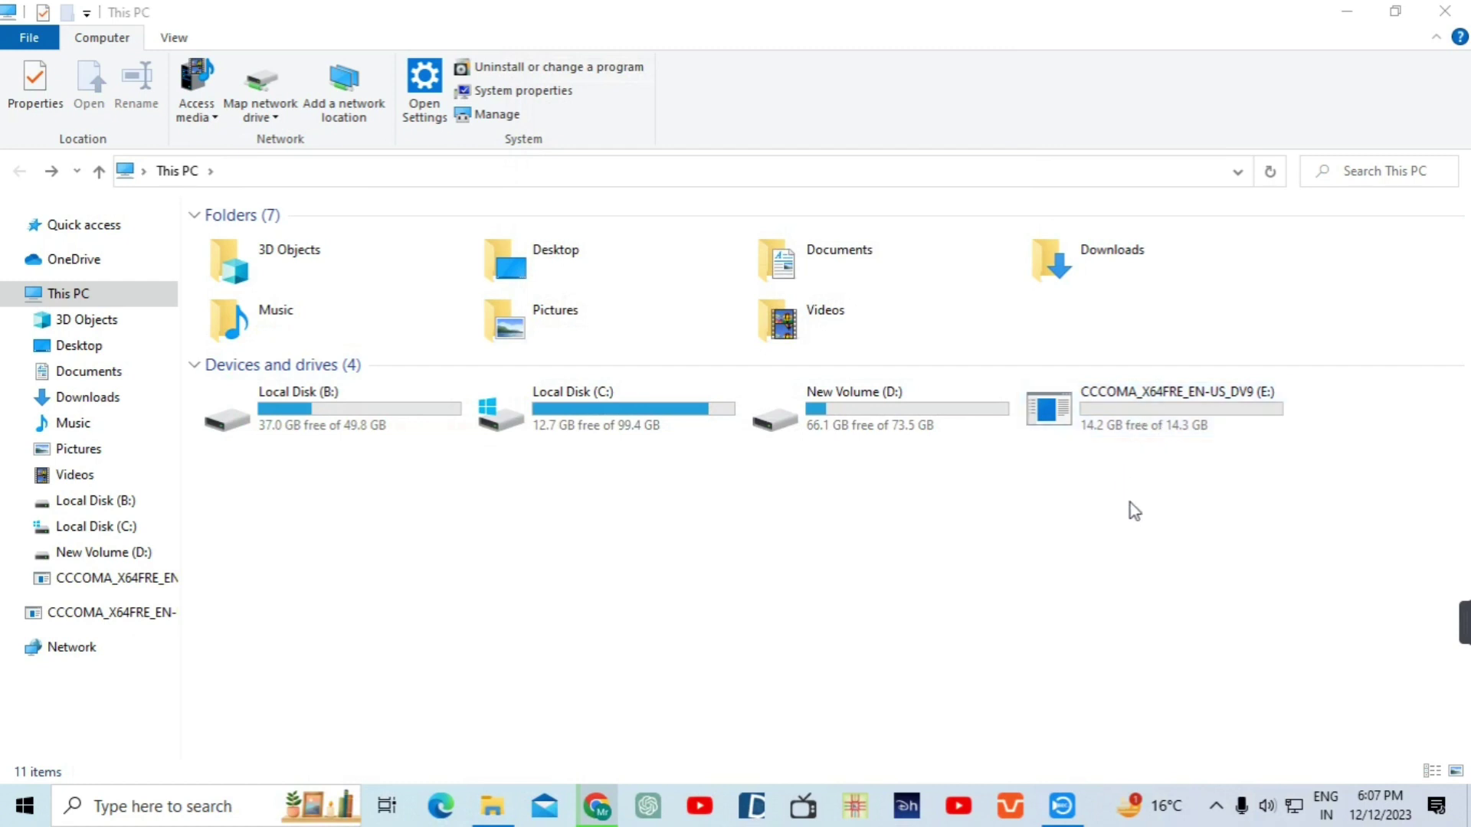
- Open the USB drive CCCOMA_X64FRE_EN-US_DV9 (E:) from This PC to check its setup files, and compare its used space in the overview
double_click(1150, 411)
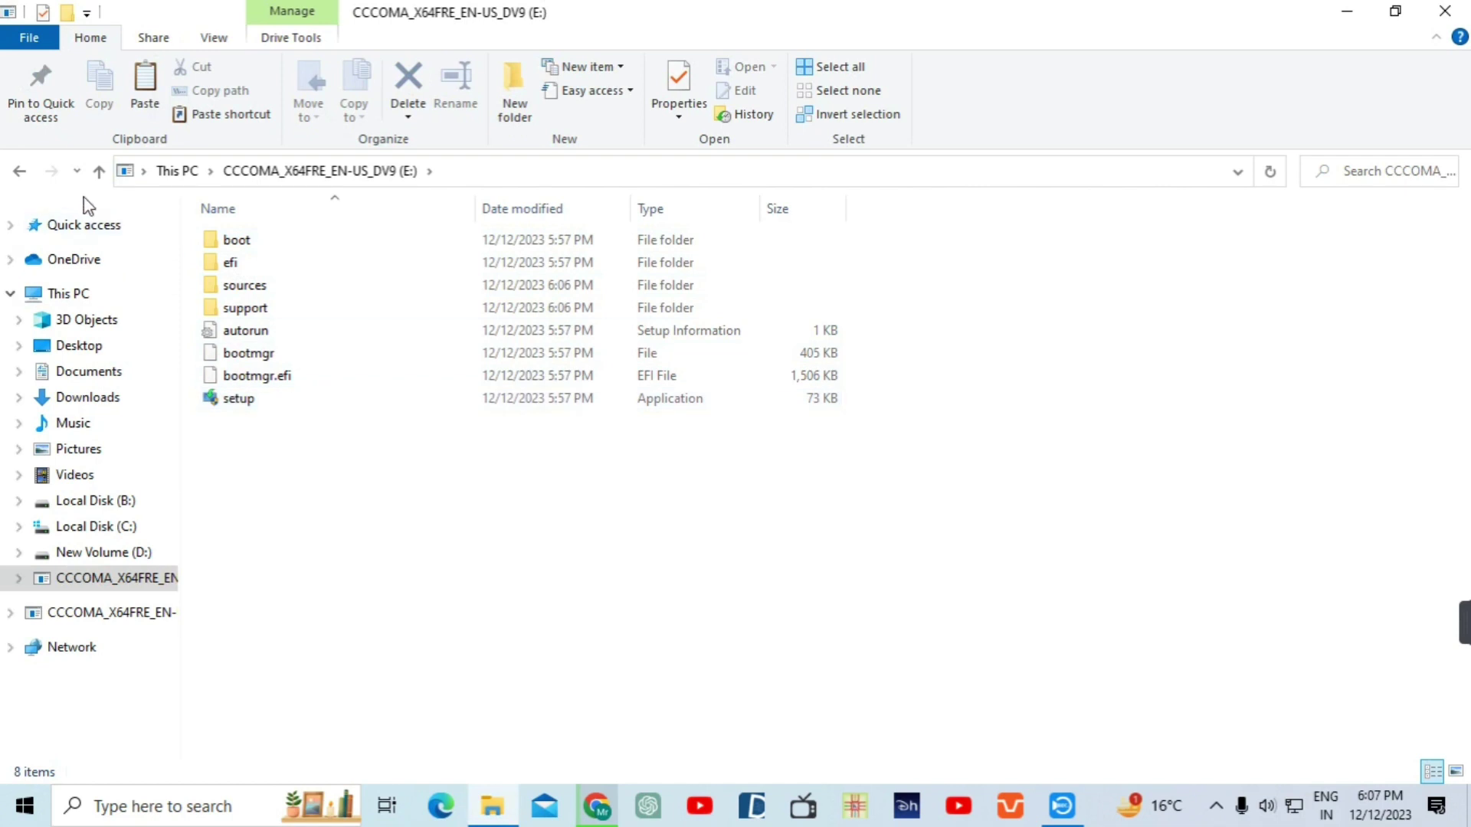
left_click(19, 171)
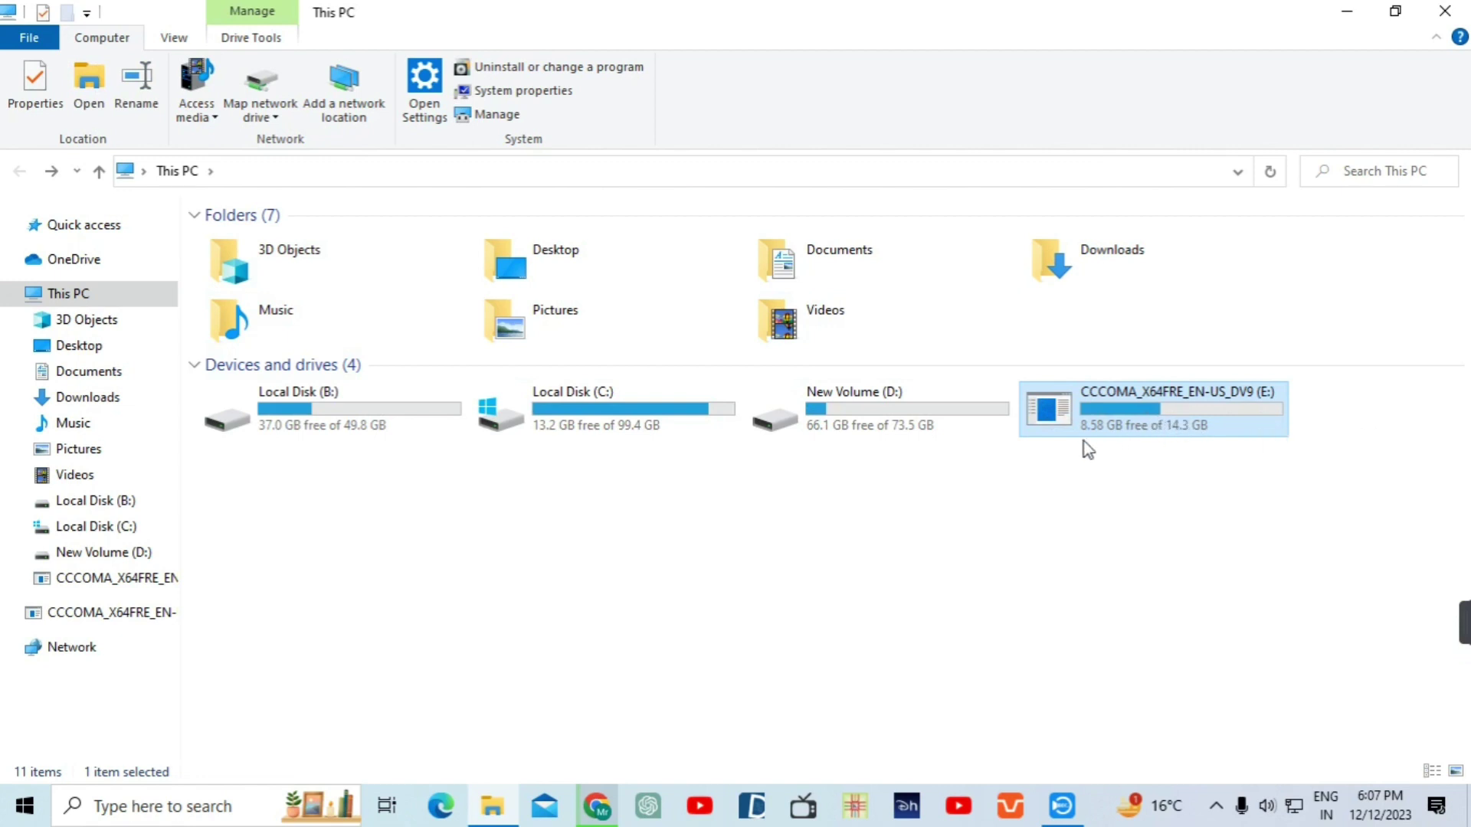
double_click(1172, 435)
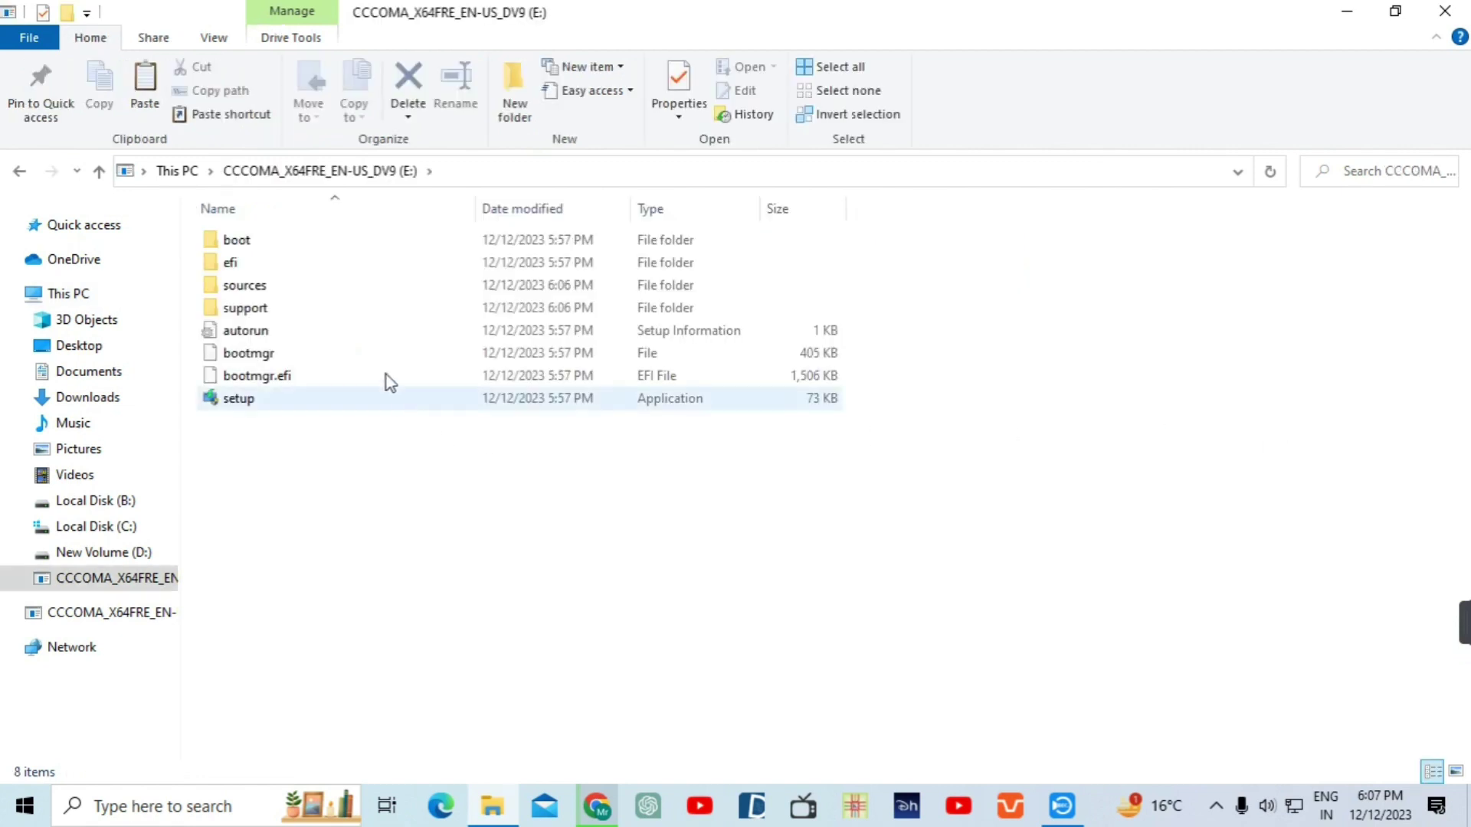
left_click(19, 170)
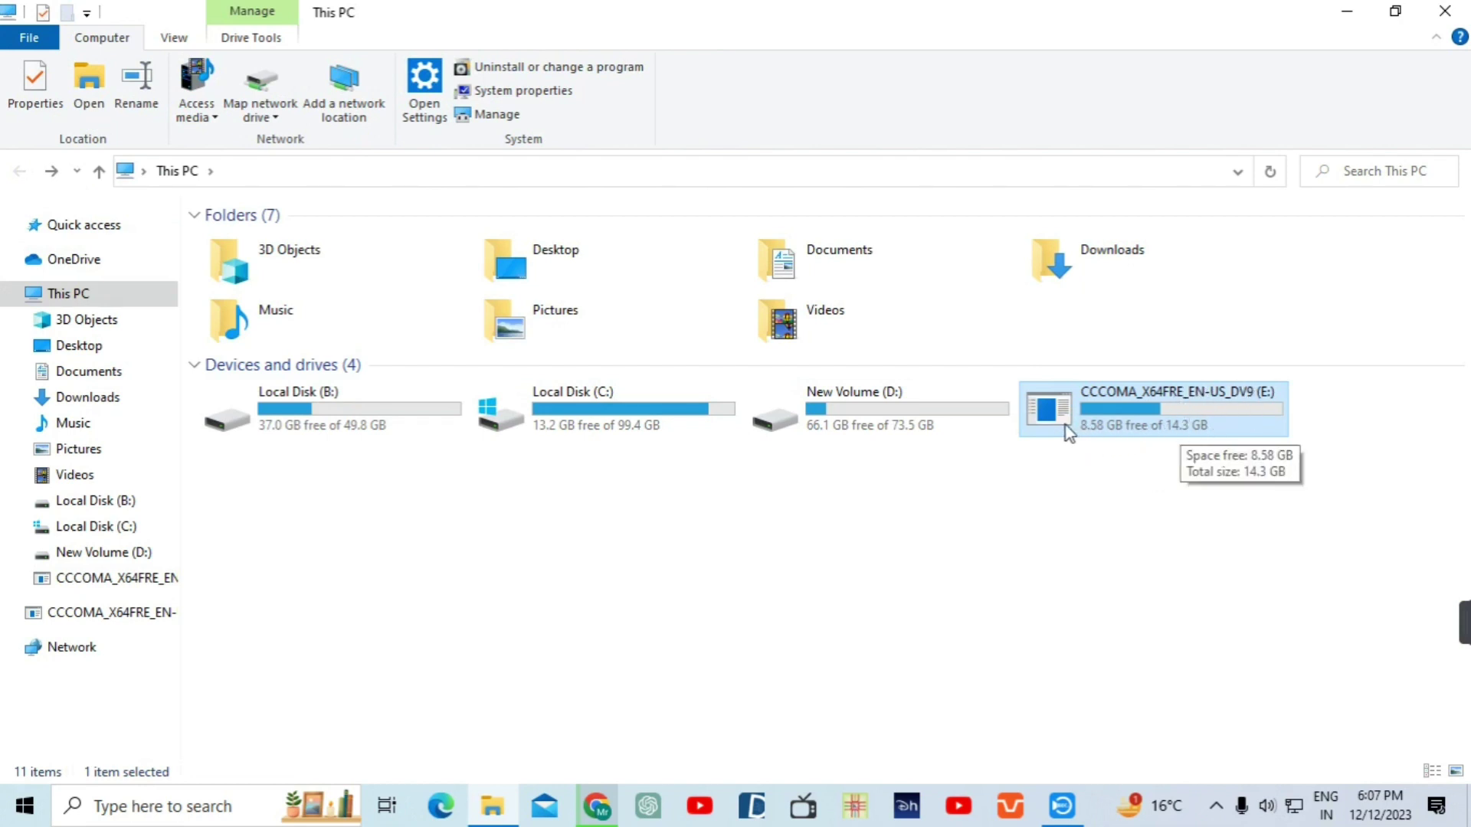
double_click(1123, 429)
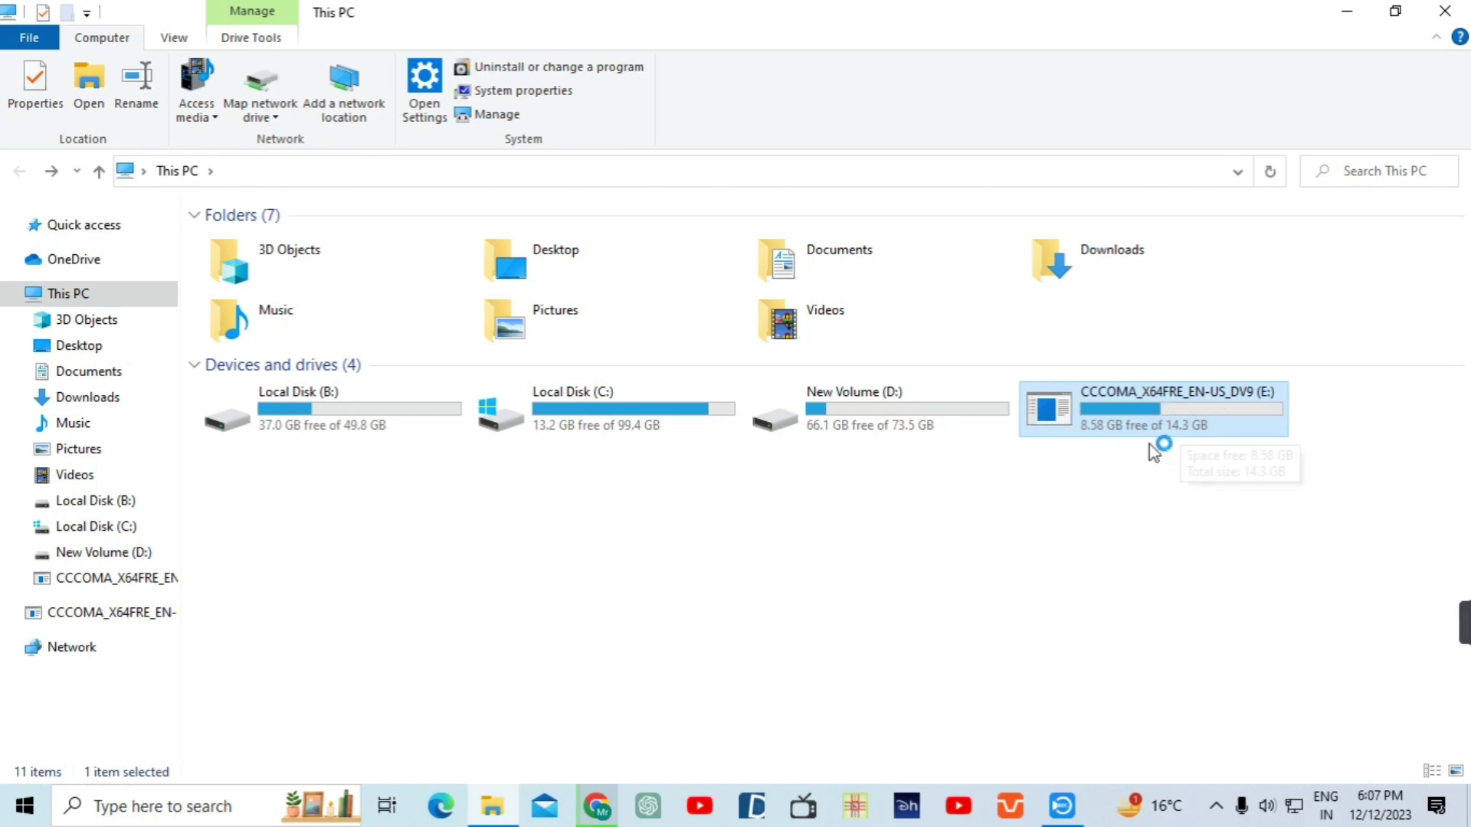